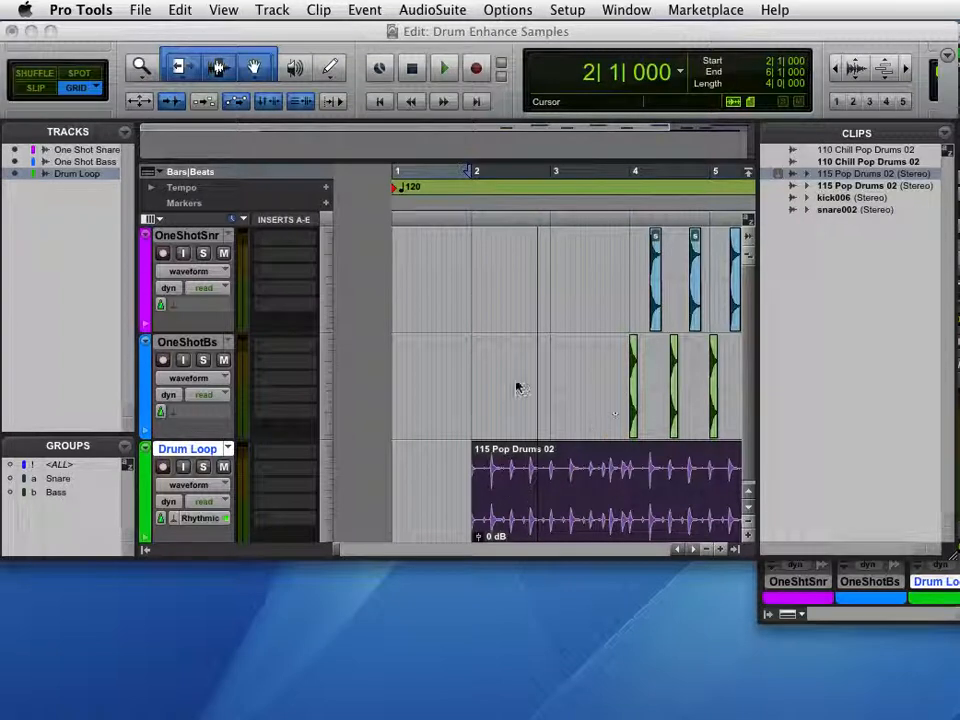
- Play back the drum loop together with the one-shot snare and bass samples from bar 2
click(604, 31)
key(space)
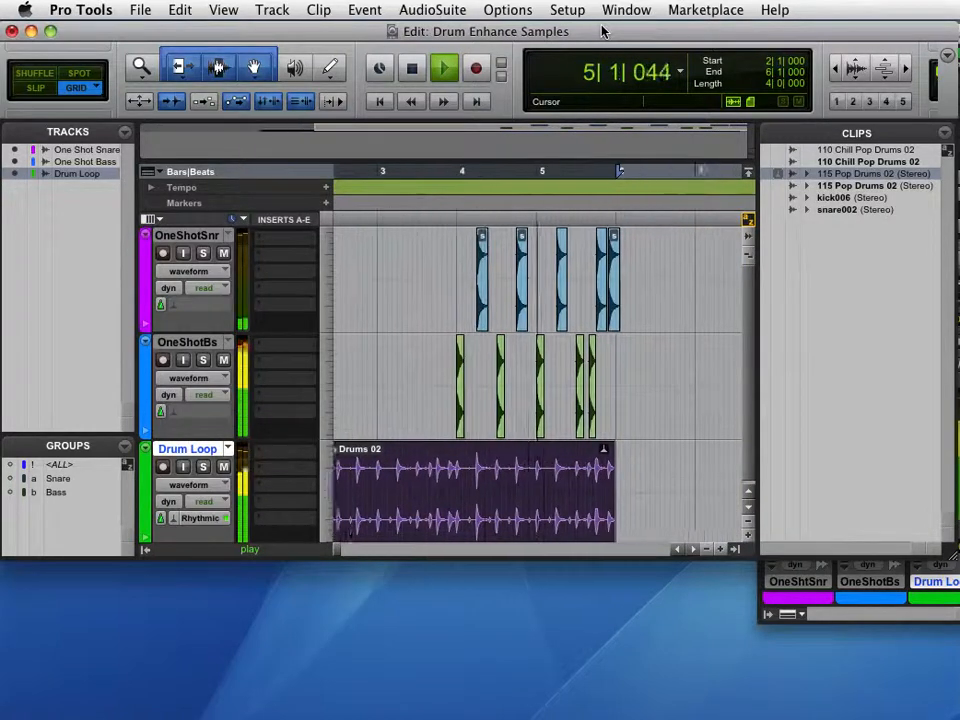
key(space)
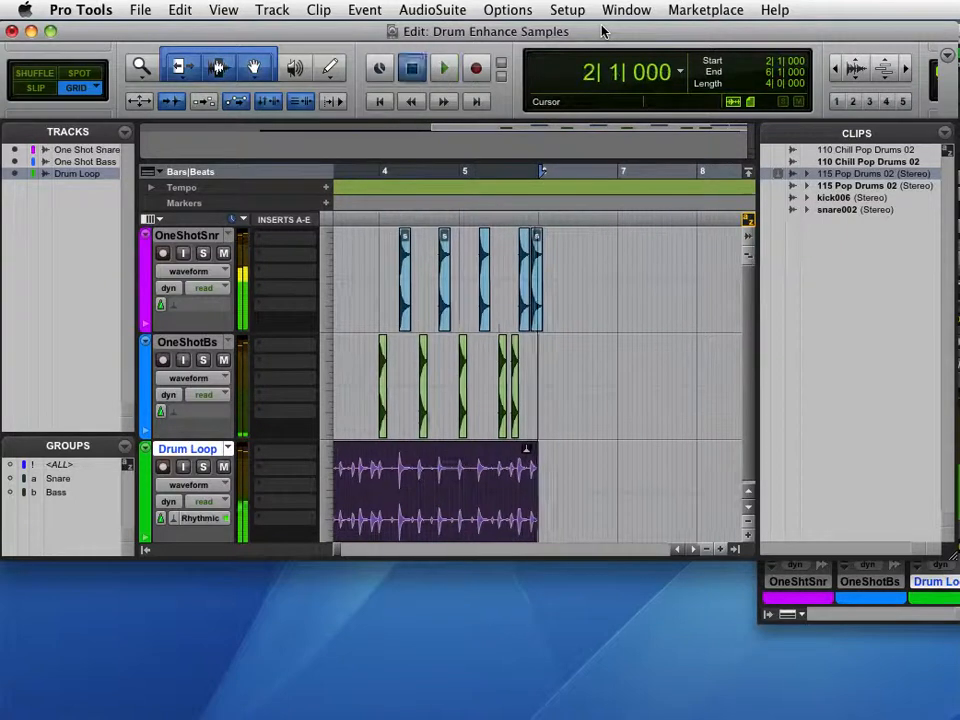
key(space)
key(space)
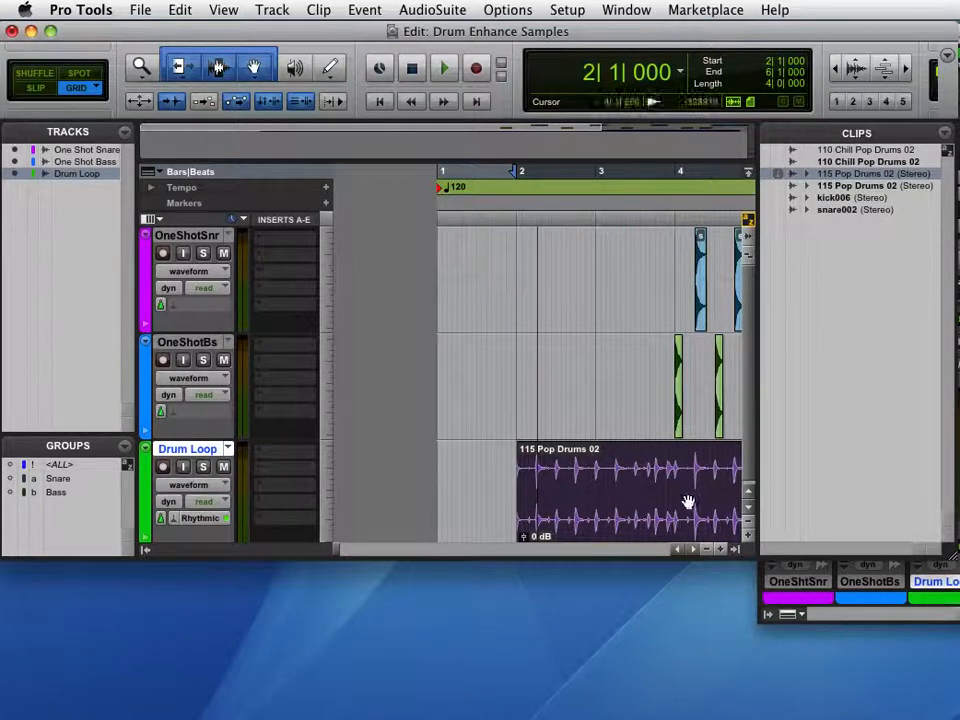
- Delete all the clips on the One Shot Snare and One Shot Bass tracks
click(694, 549)
drag(640, 260, 409, 400)
key(Delete)
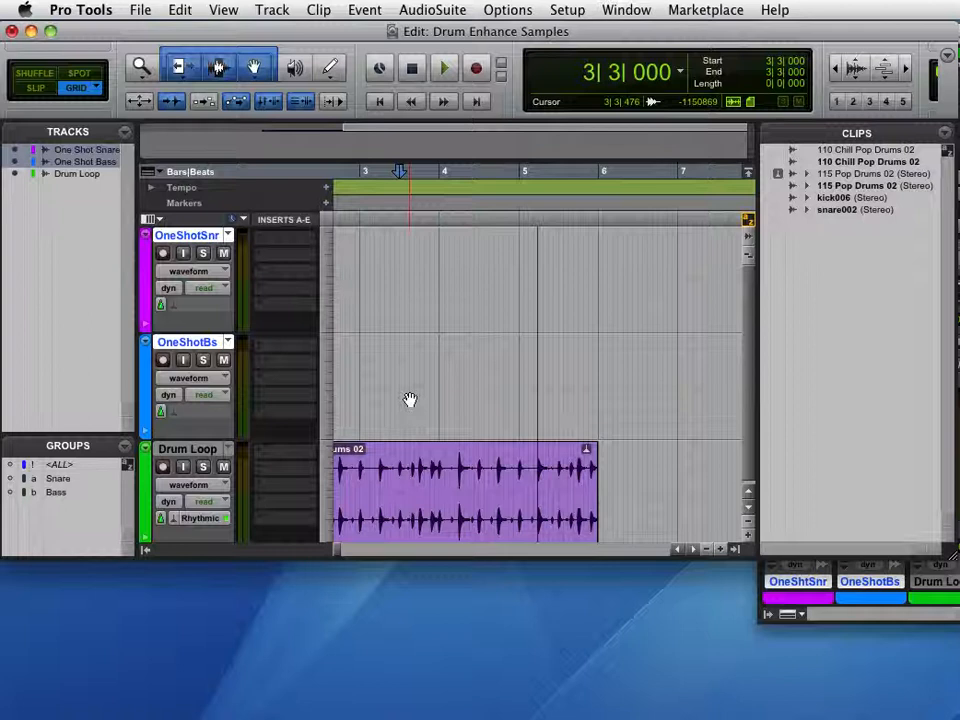
- Delete the Snare and Bass track groups
click(58, 479)
right_click(62, 482)
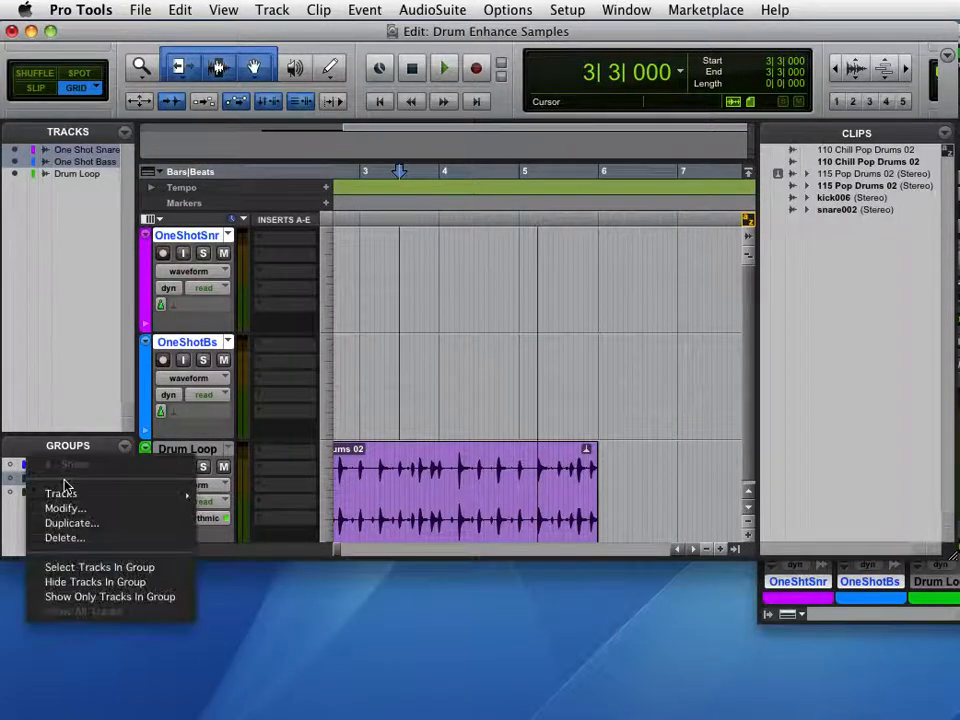
click(63, 538)
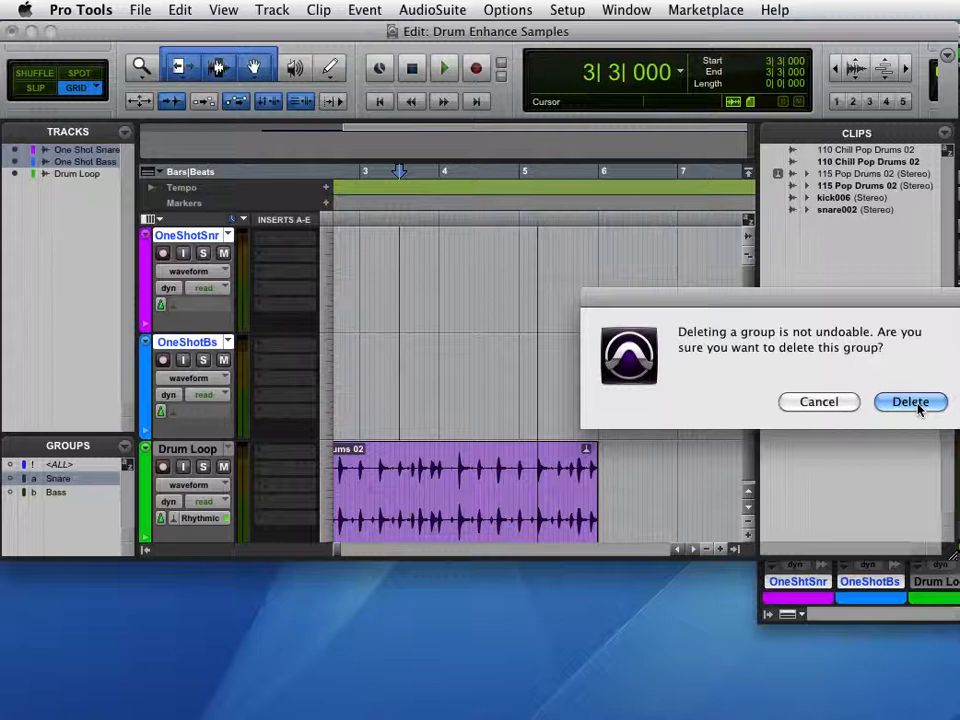
click(911, 401)
right_click(58, 480)
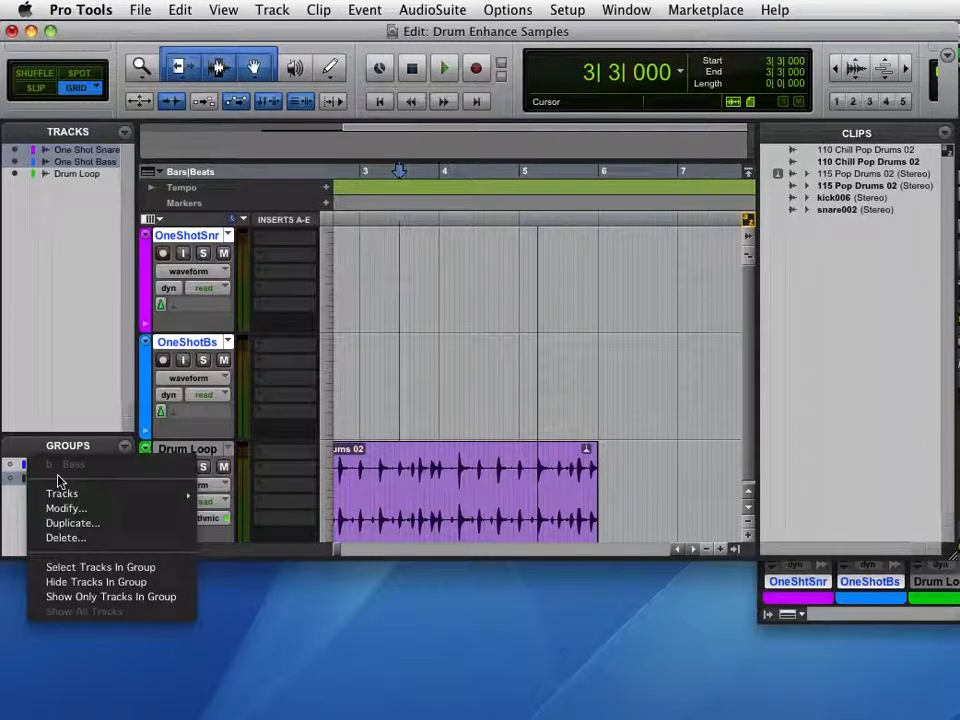
click(63, 538)
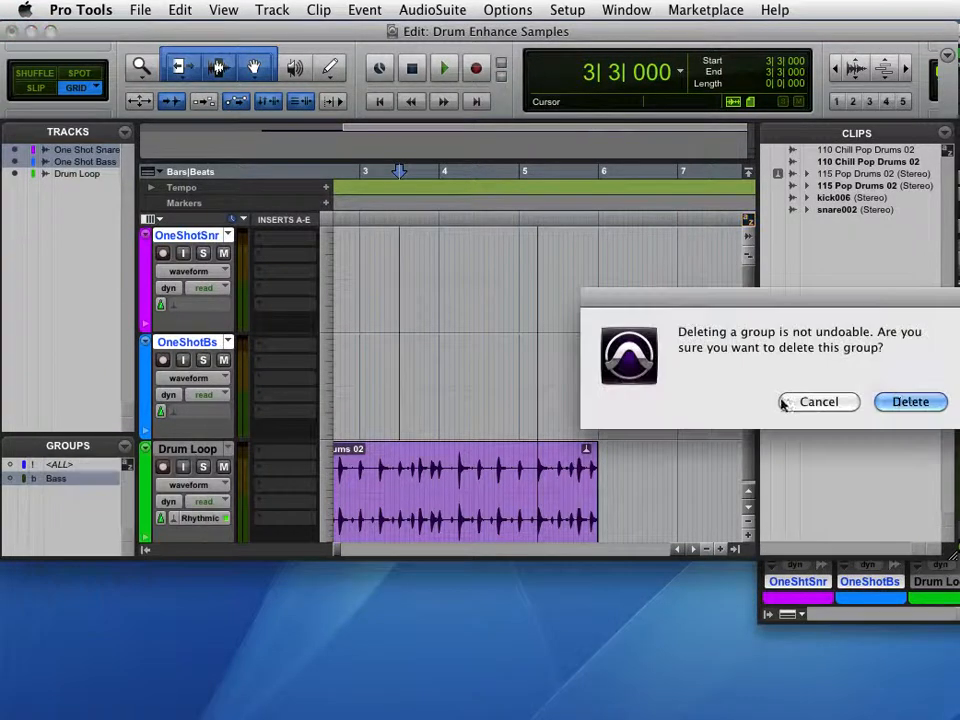
click(900, 401)
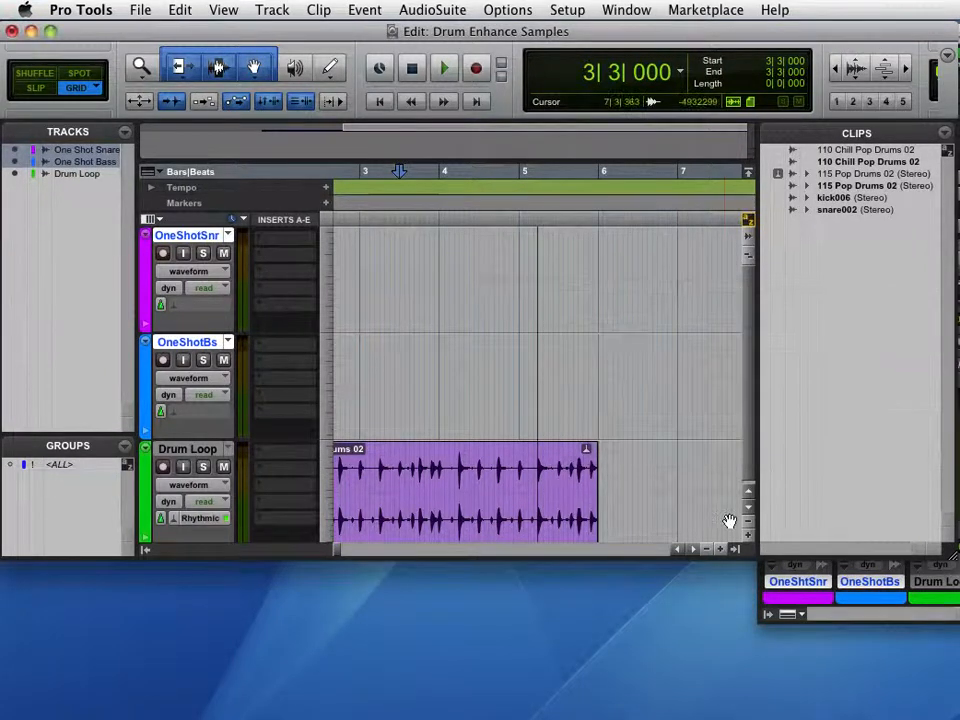
- Place the snare002 clip on the One Shot Snare track at 2|1|240 and solo that track
click(677, 551)
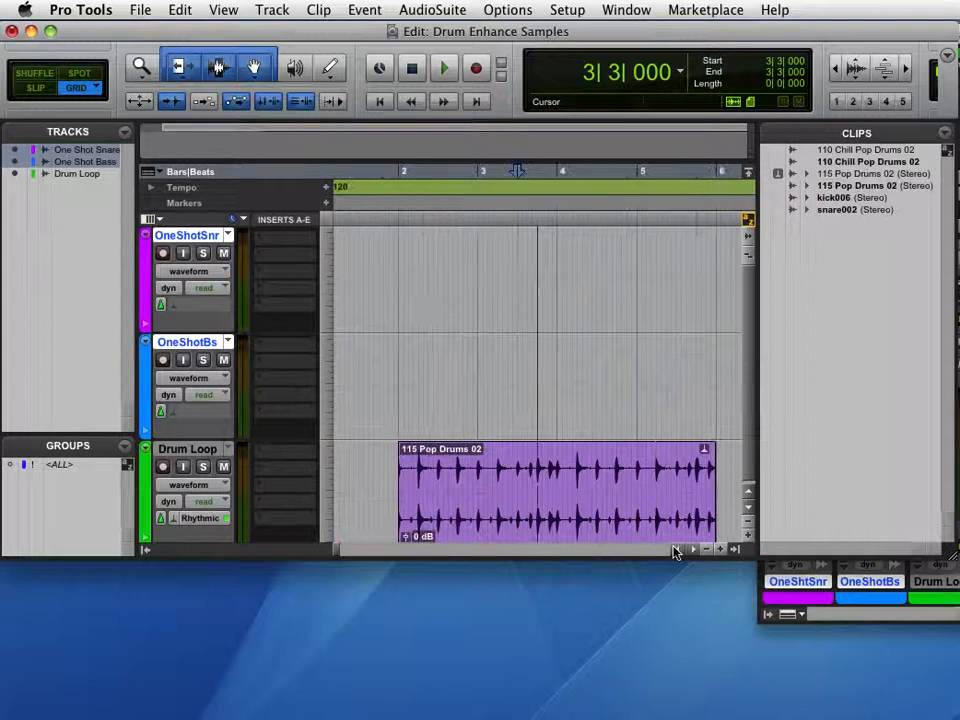
click(838, 210)
drag(840, 213, 405, 280)
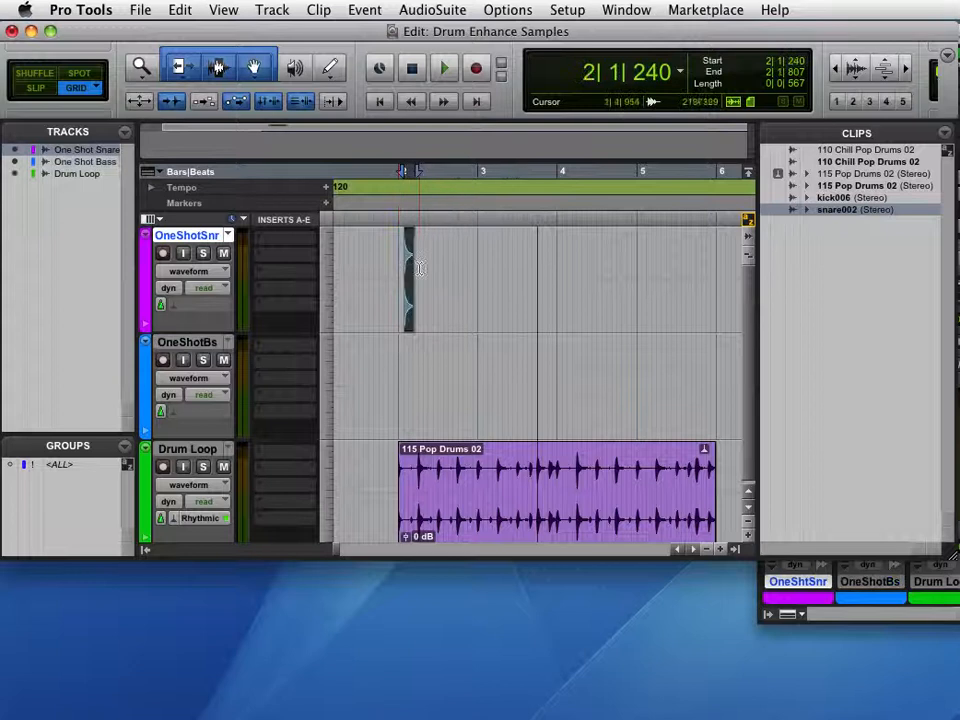
click(202, 254)
scroll(301, 285, left, 3)
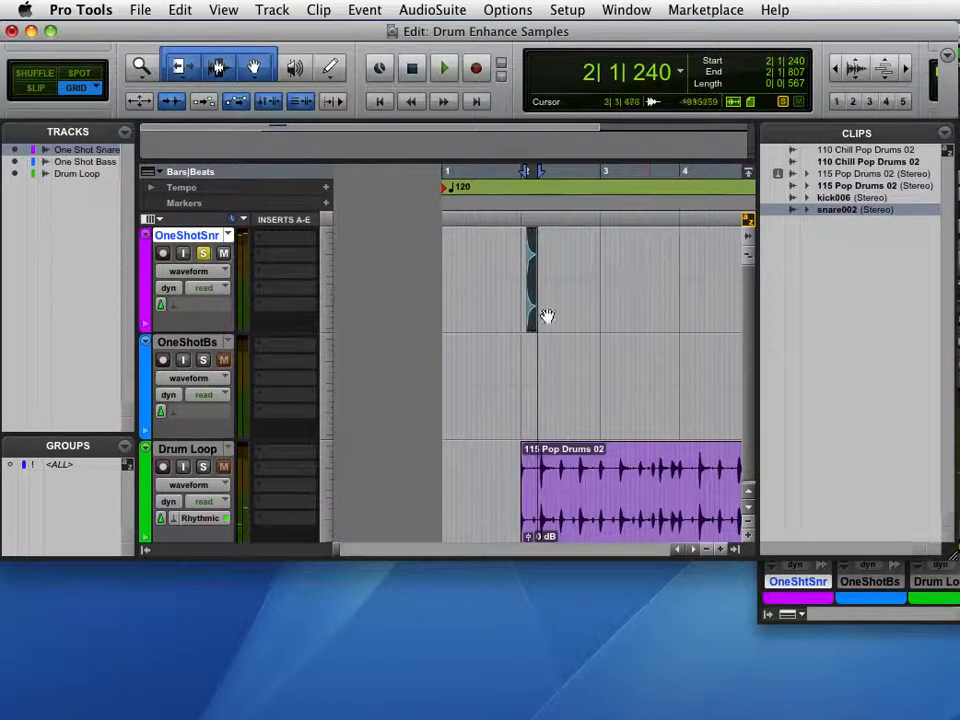
- Select the snare002 clip on the One Shot Snare track and clear it from the timeline
drag(560, 268, 510, 269)
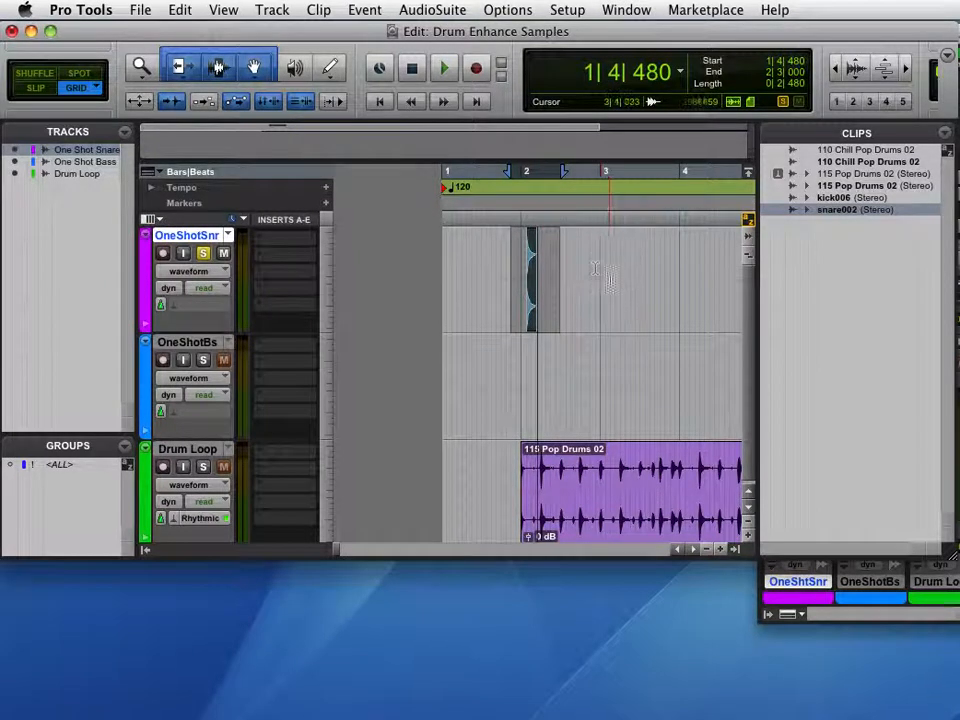
click(531, 290)
key(Delete)
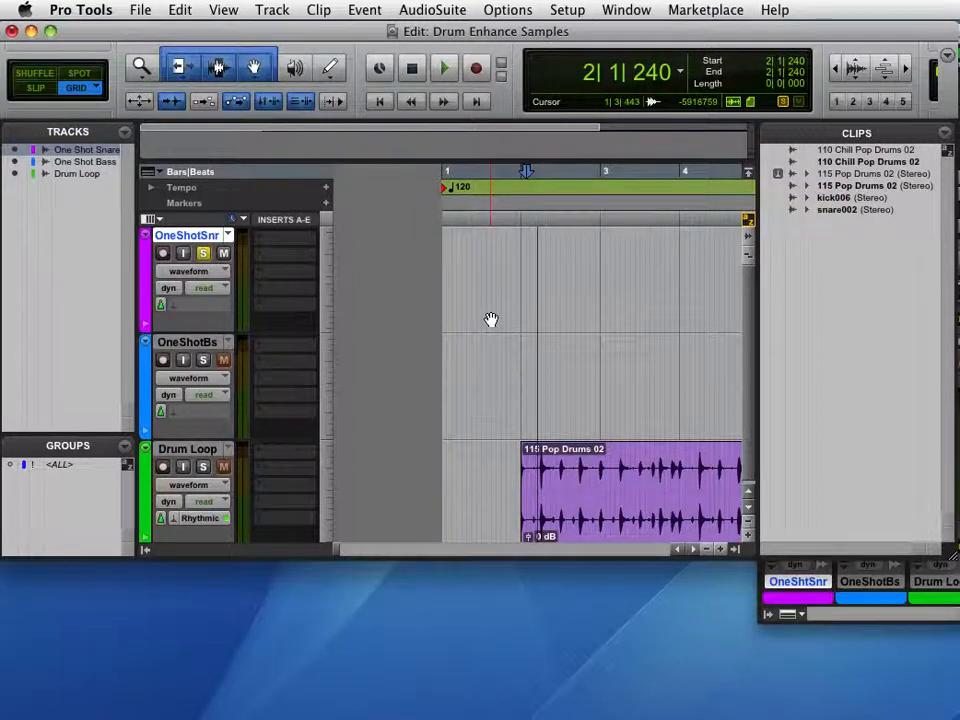
- Start a new track group containing the One Shot Snare and Drum Loop tracks
super+click(193, 450)
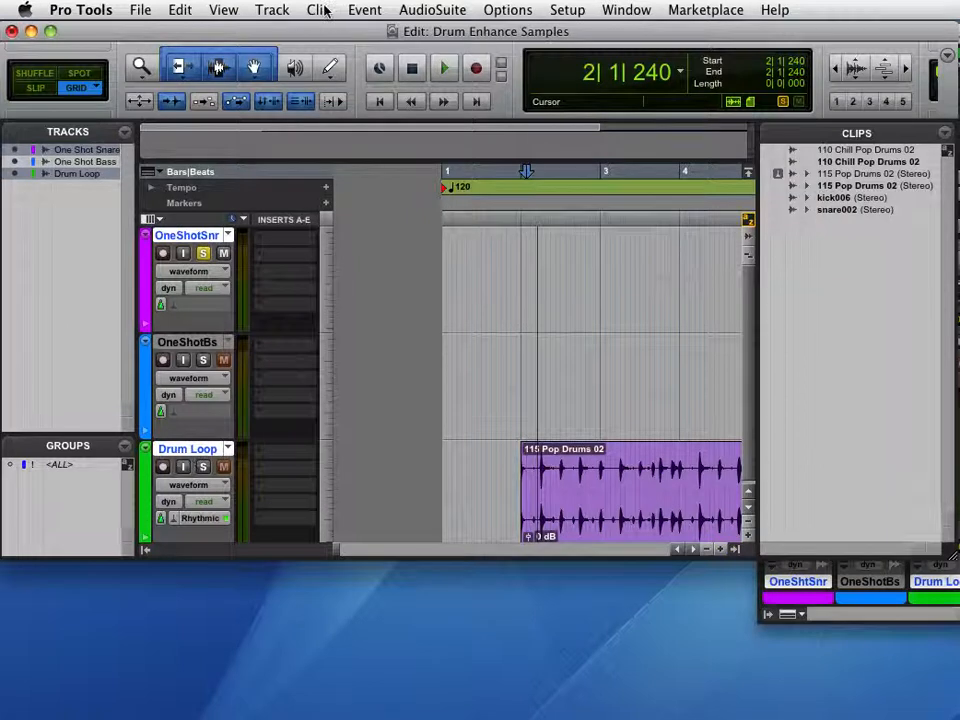
click(275, 10)
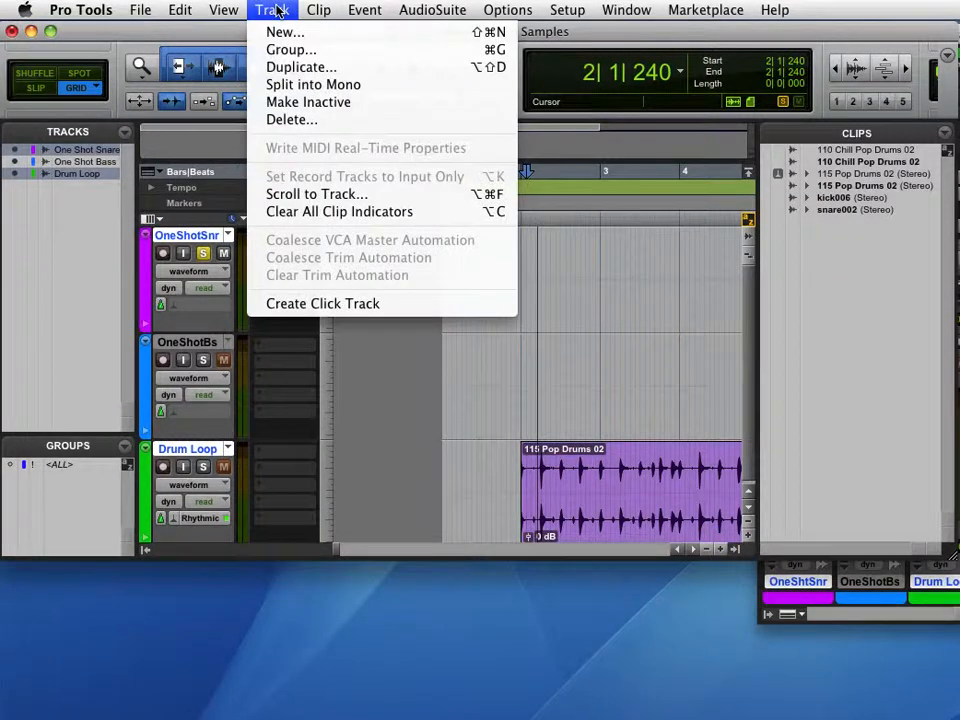
mouse_move(185, 12)
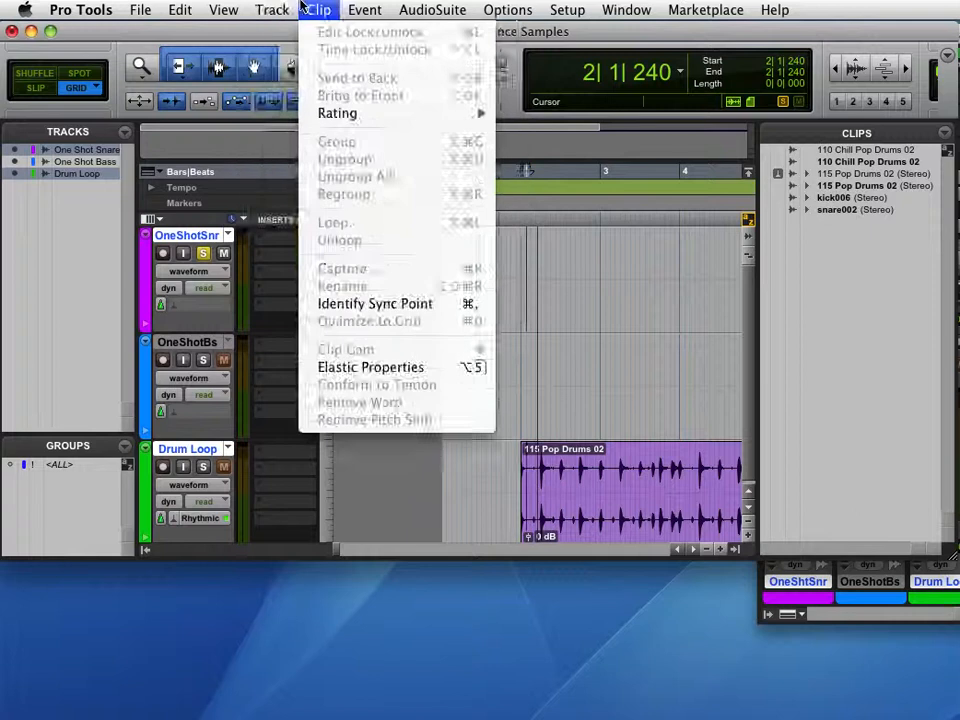
mouse_move(274, 9)
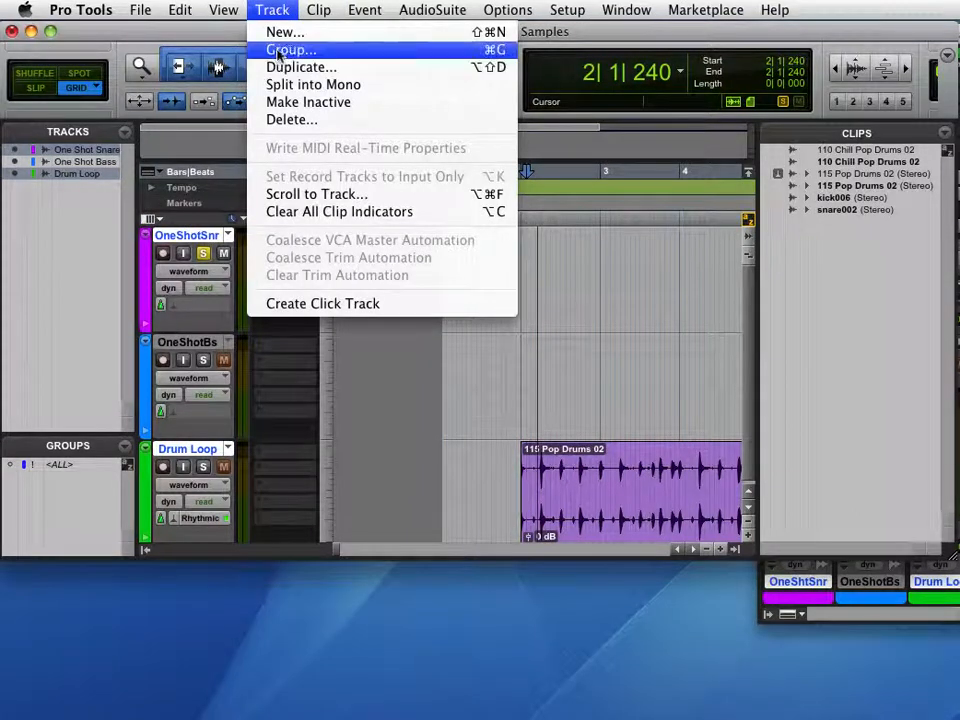
click(275, 49)
drag(718, 156, 492, 72)
click(628, 243)
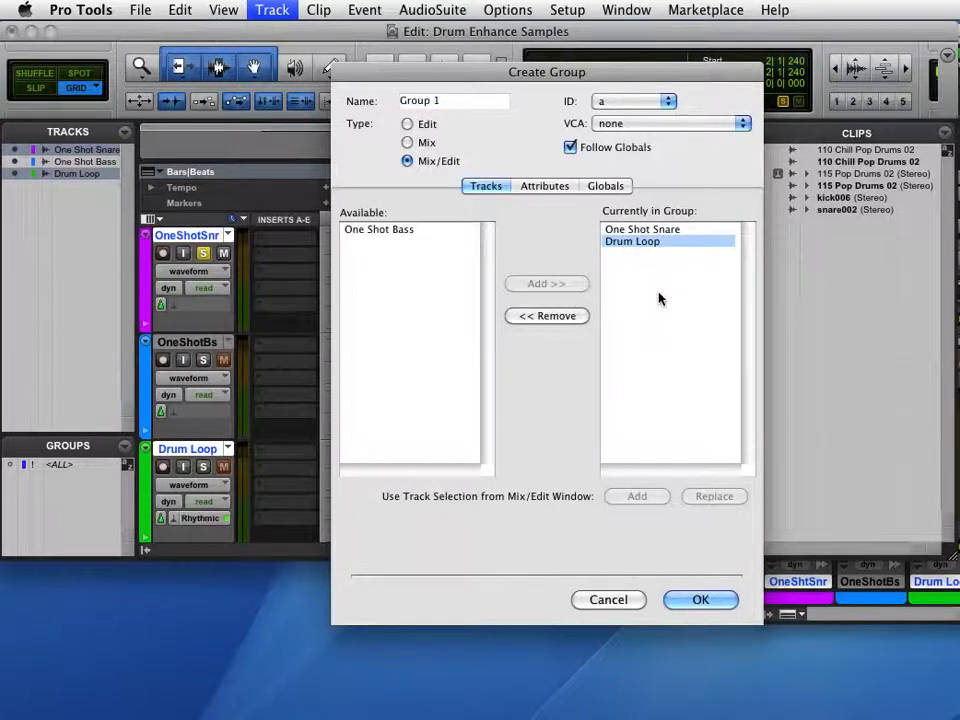
- Set the new group's type to Edit, name it Snare Group and create it
click(408, 124)
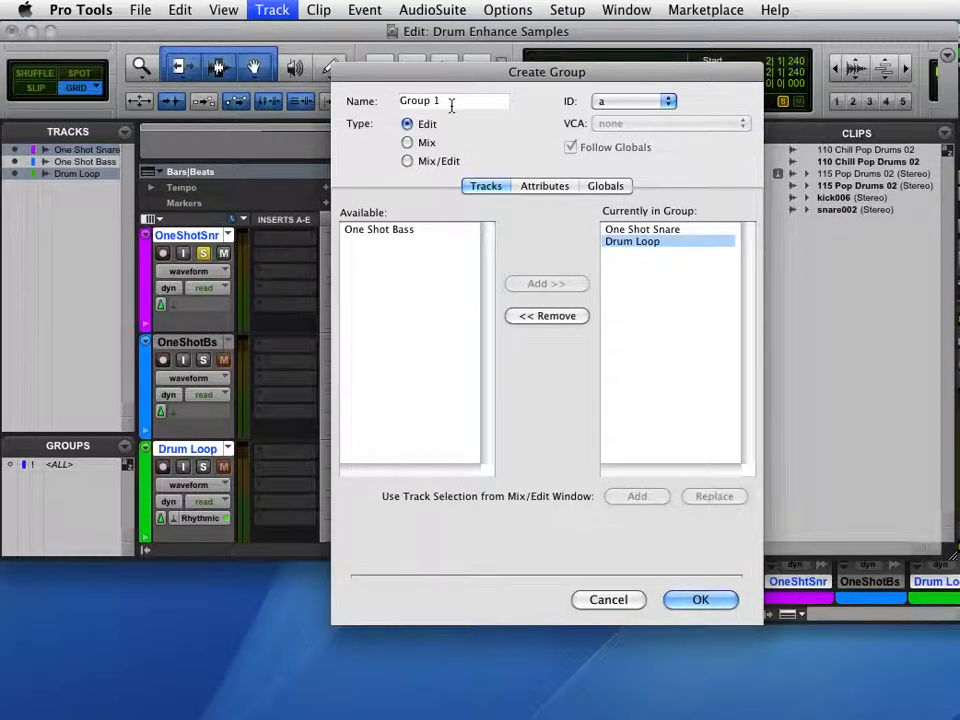
drag(451, 105, 395, 101)
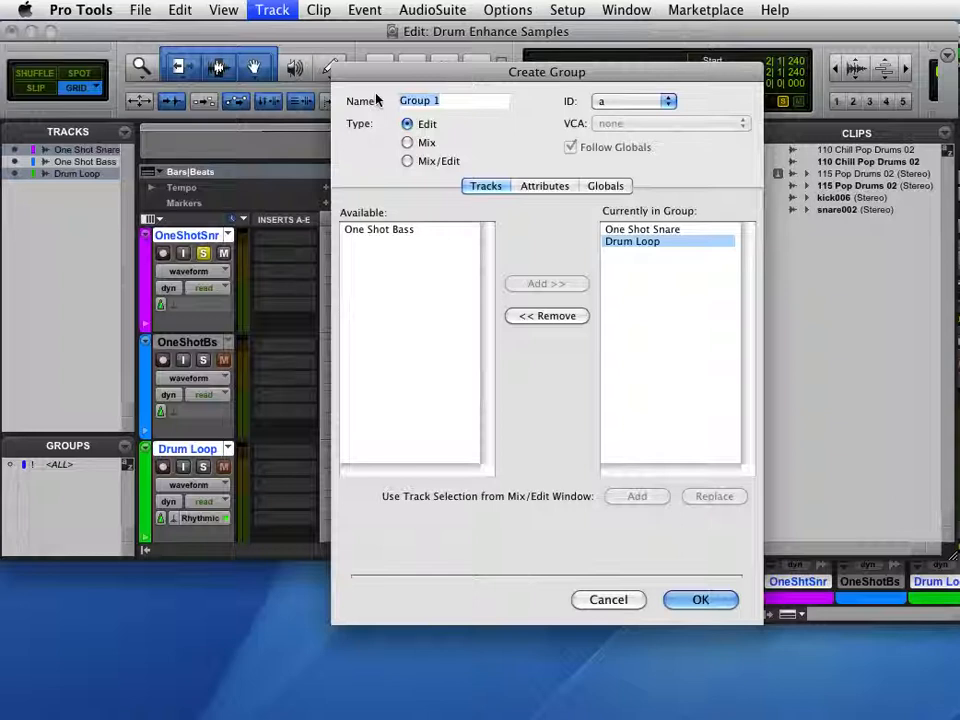
text(Snare Gr)
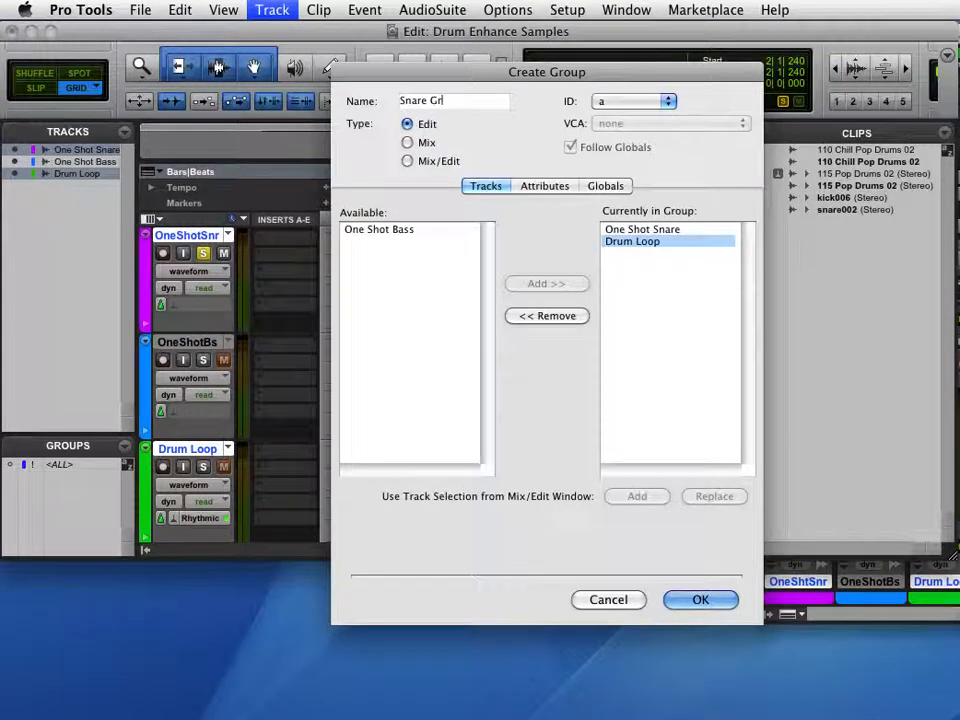
text(oup)
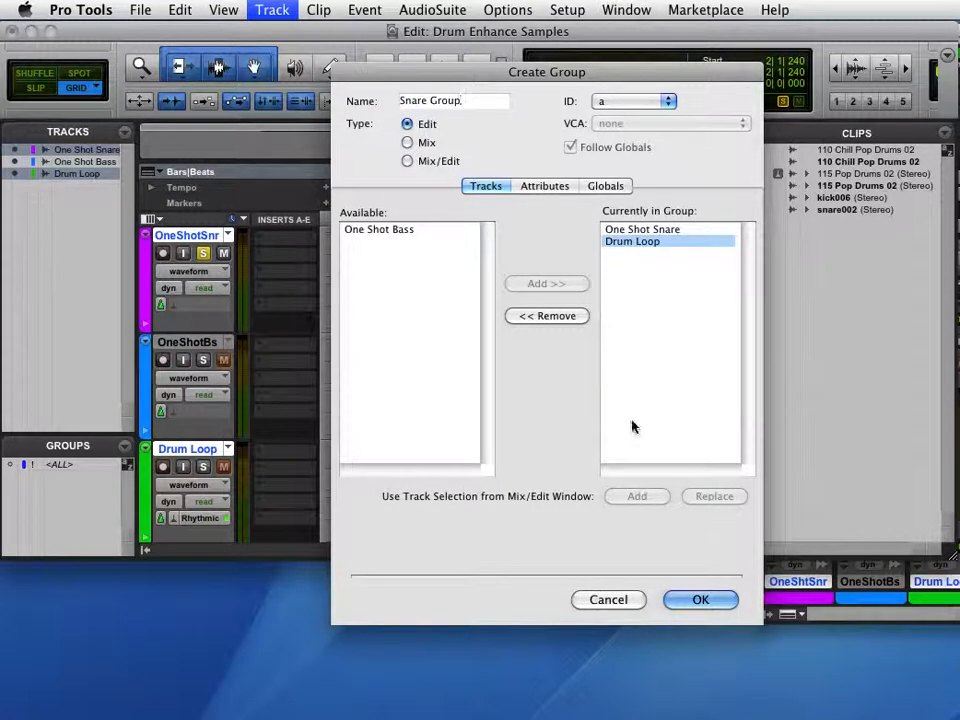
click(697, 600)
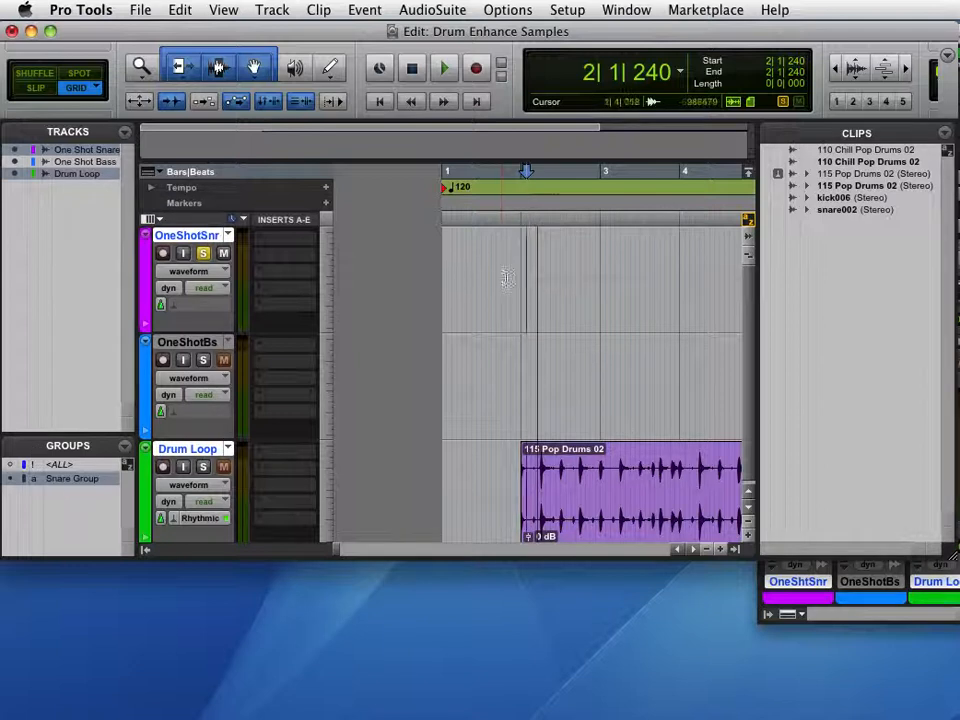
- Move the insertion point to the drum loop's transient at 2|2|022 and paste the snare clip onto the One Shot Snare track
drag(507, 278, 568, 278)
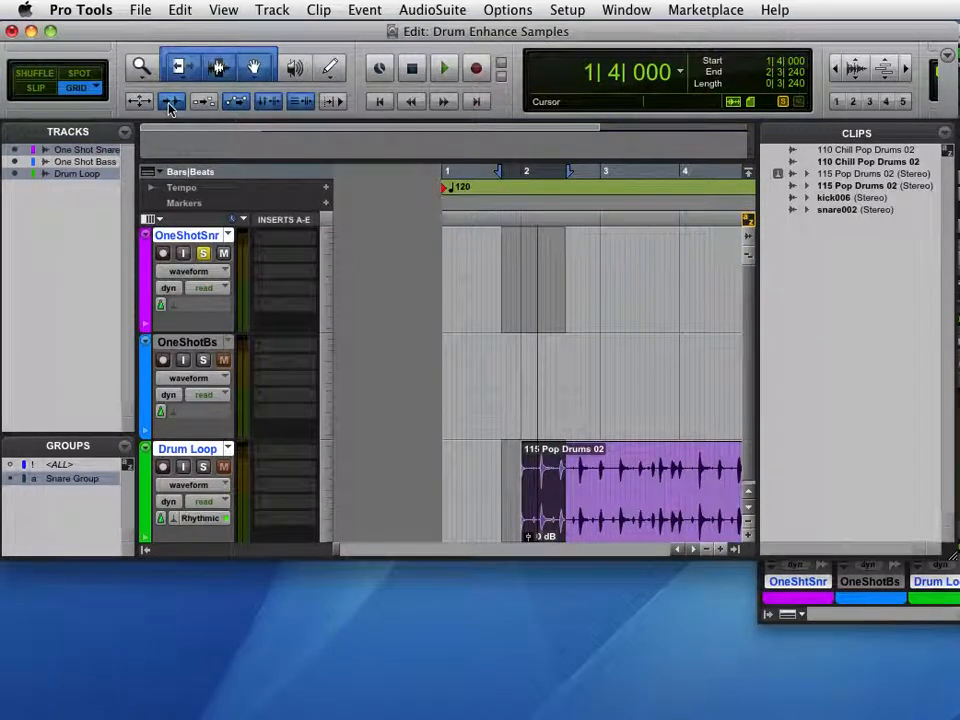
click(482, 496)
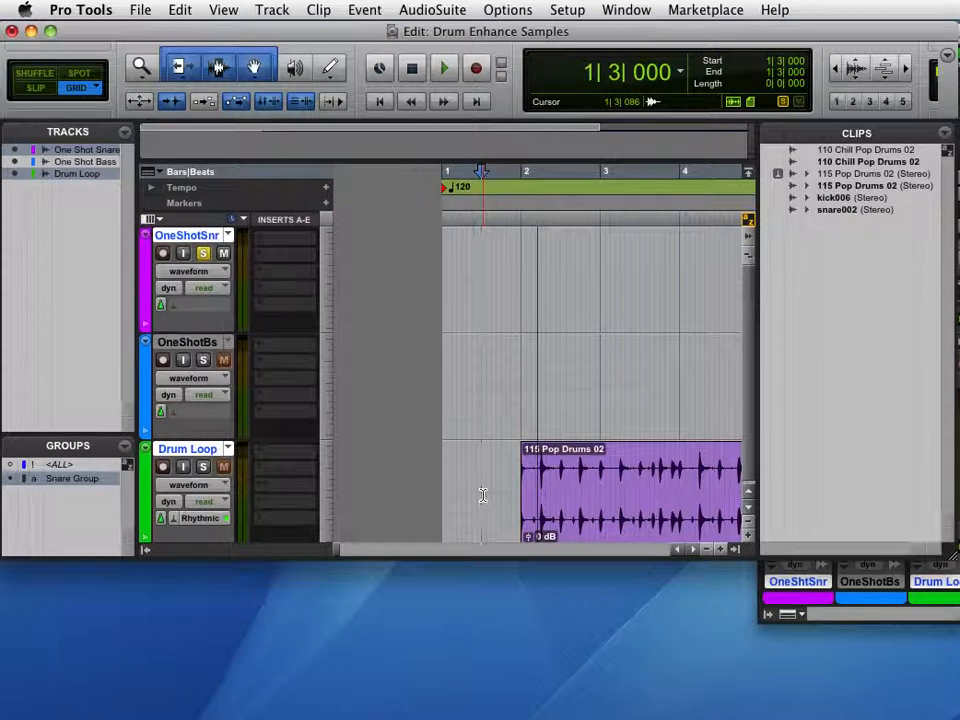
key(Tab)
key(Tab)
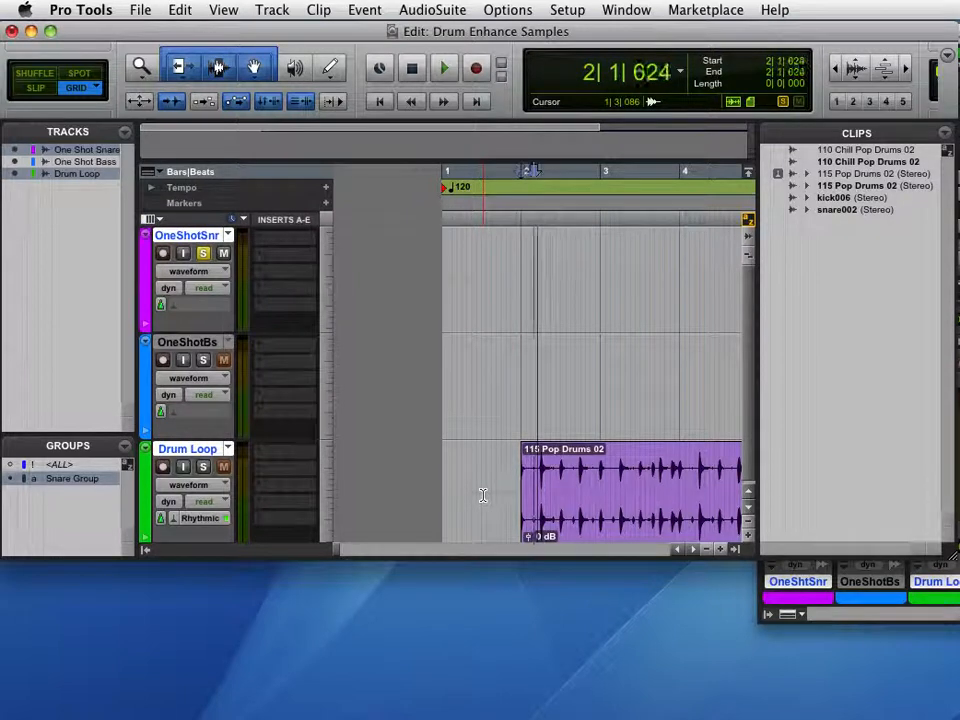
key(Tab)
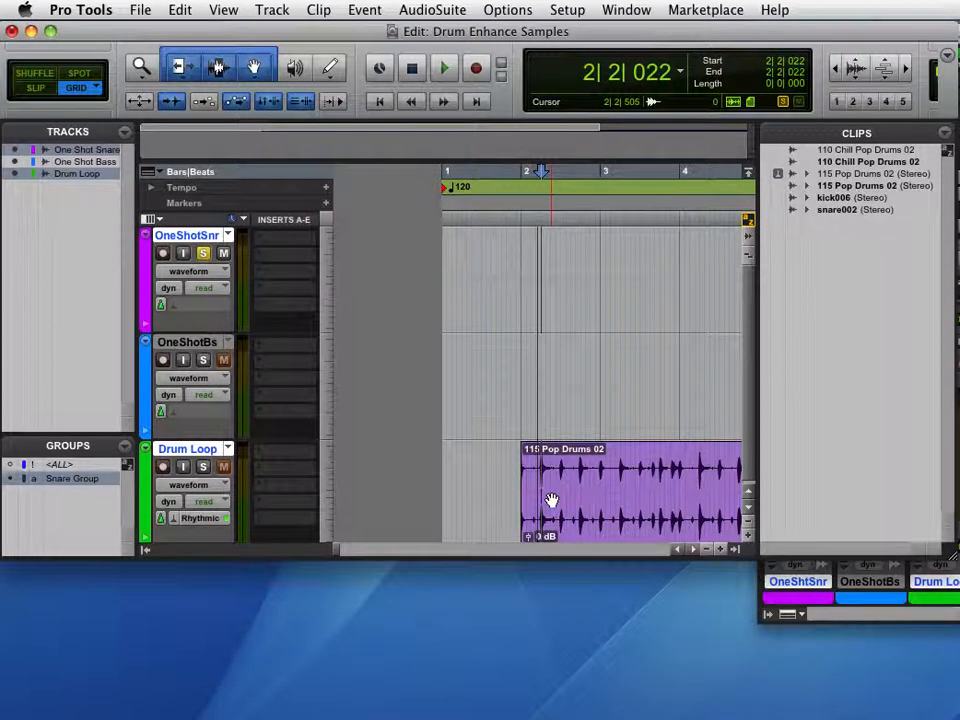
click(180, 10)
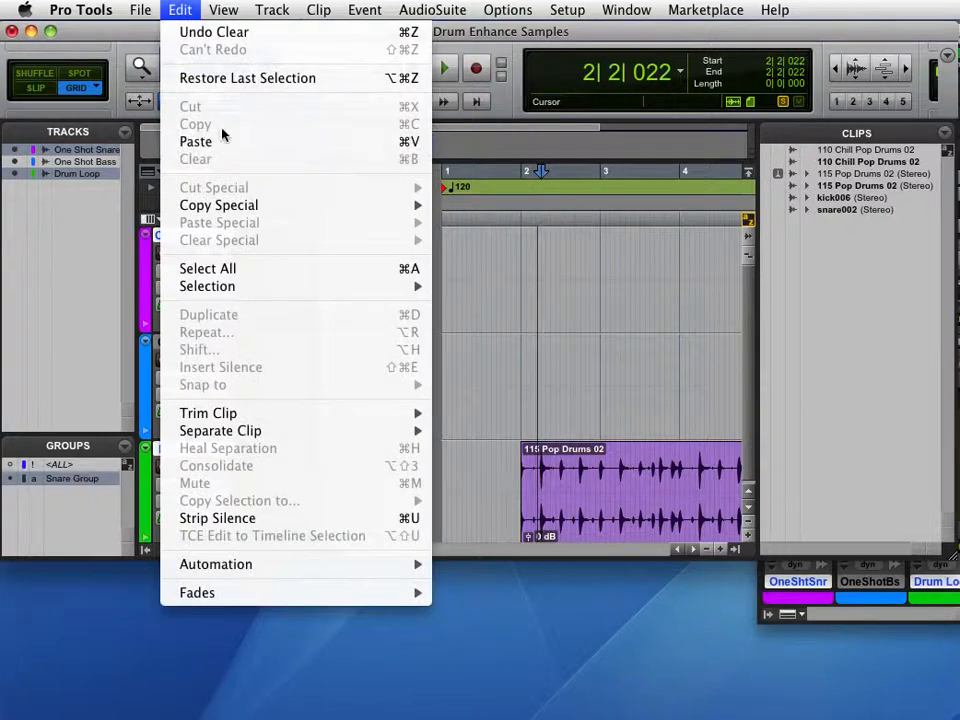
click(225, 144)
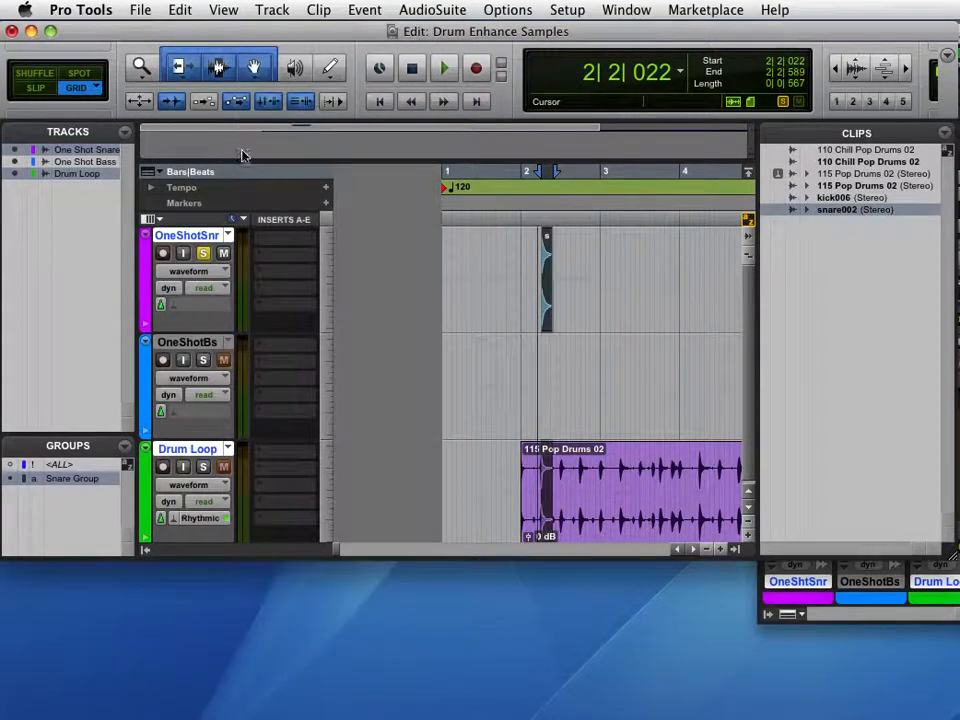
click(615, 291)
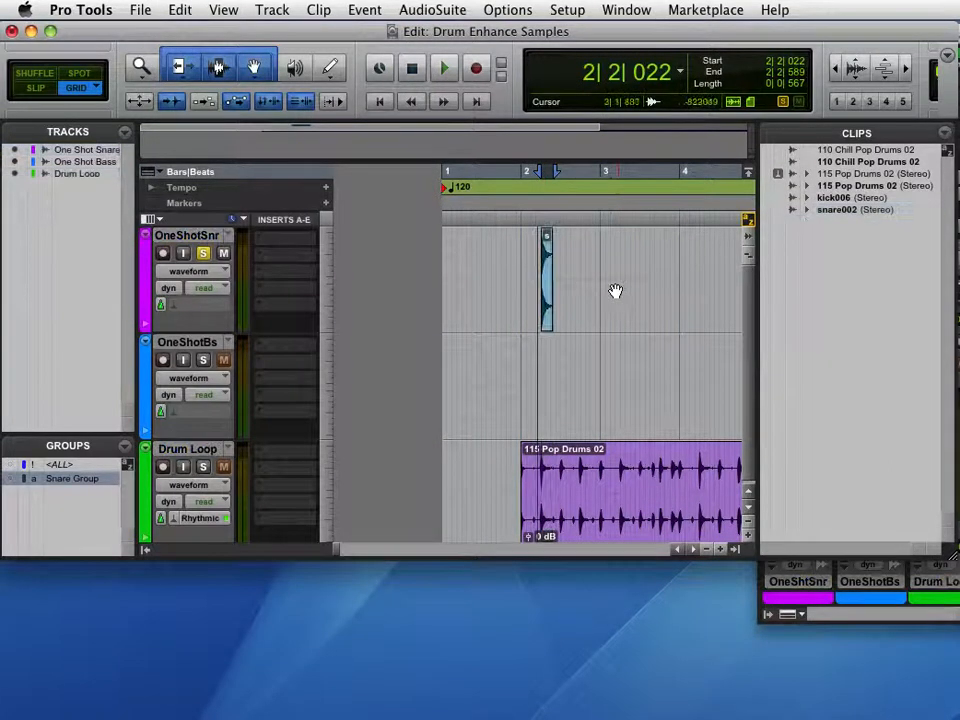
- Advance the insertion point to the drum loop's transient at 2|3|953 and paste a second snare clip onto the One Shot Snare track
click(516, 492)
key(Tab)
key(Tab)
key(Tab)
key(Tab)
key(Tab)
key(Tab)
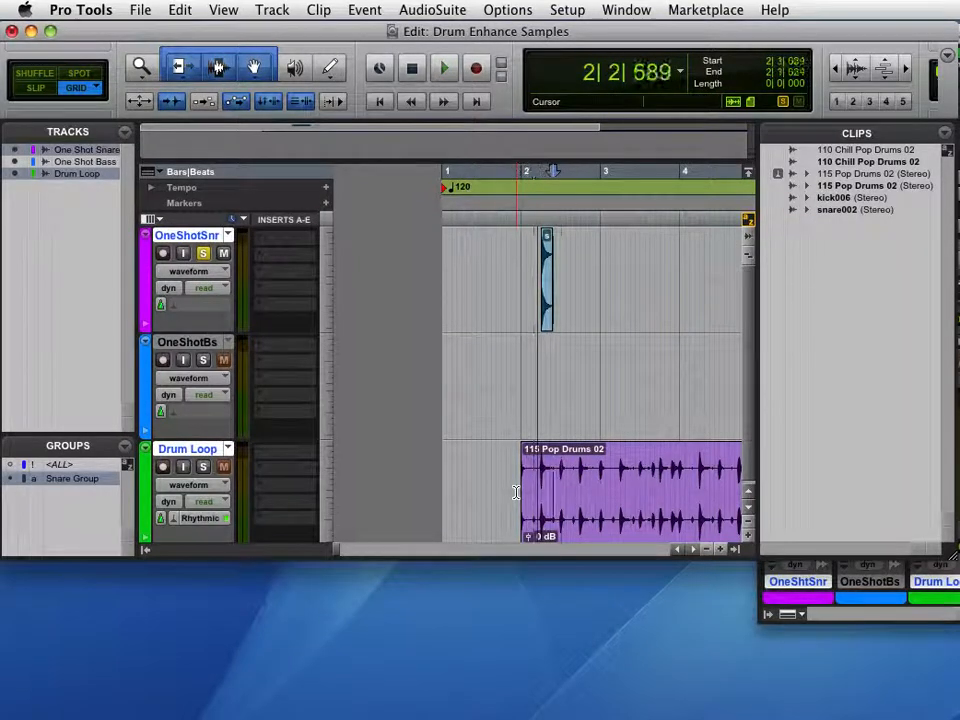
key(Tab)
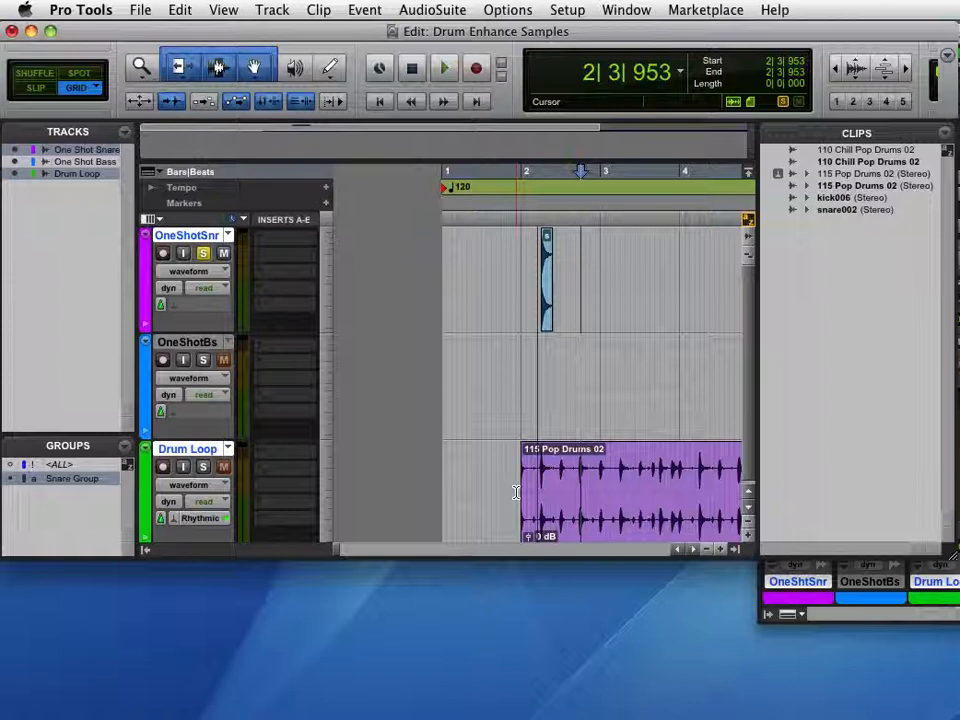
key(super+v)
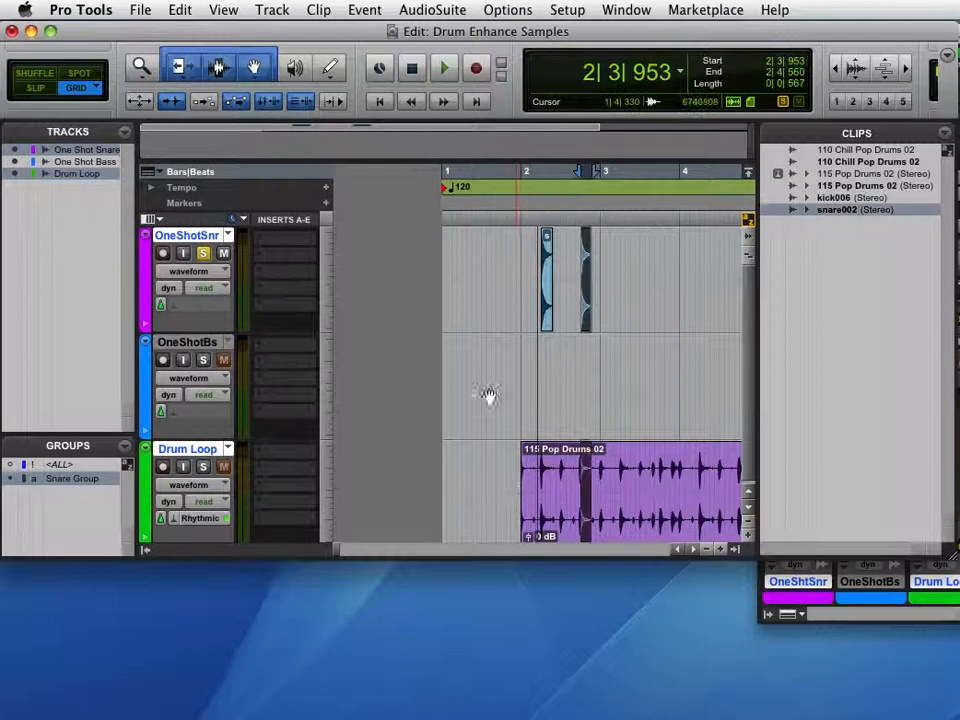
click(493, 218)
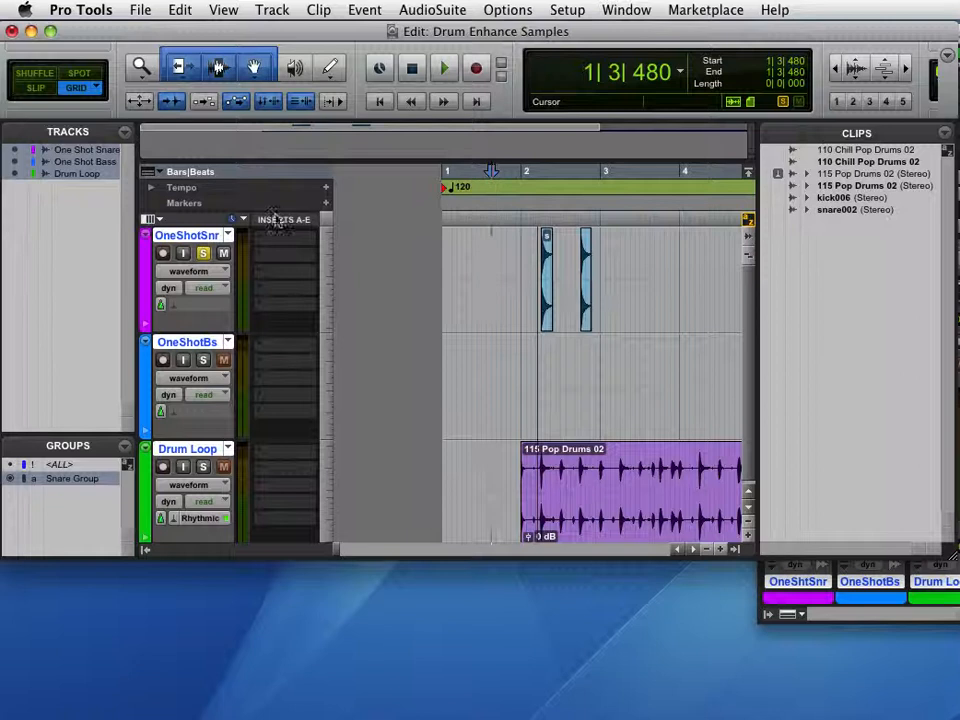
- Play back the drum loop together with the pasted snare clips from 1|3|480
key(space)
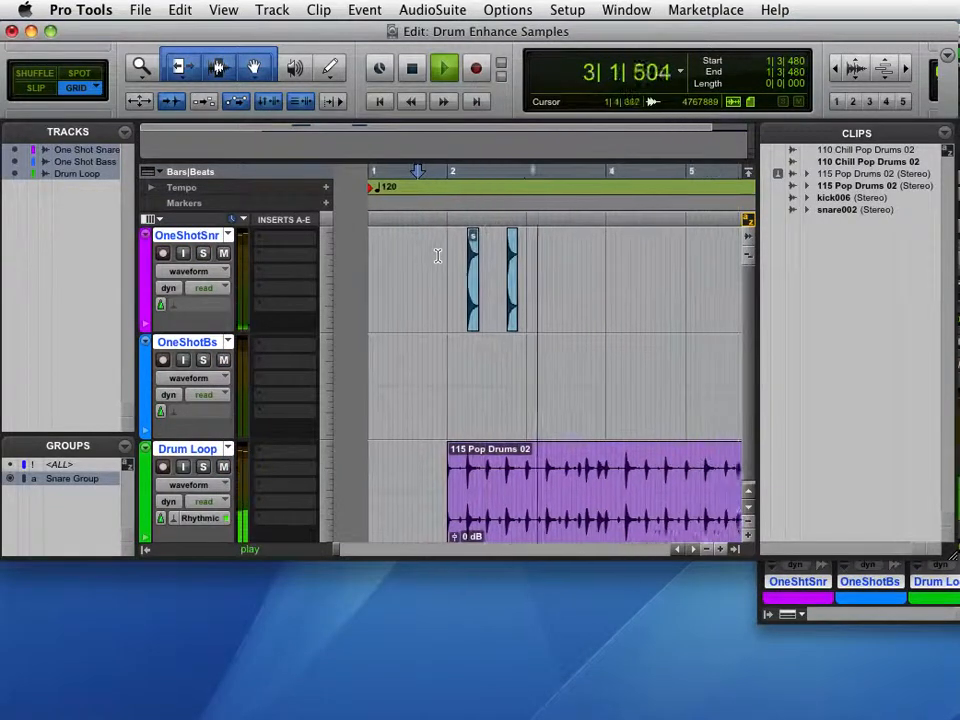
key(space)
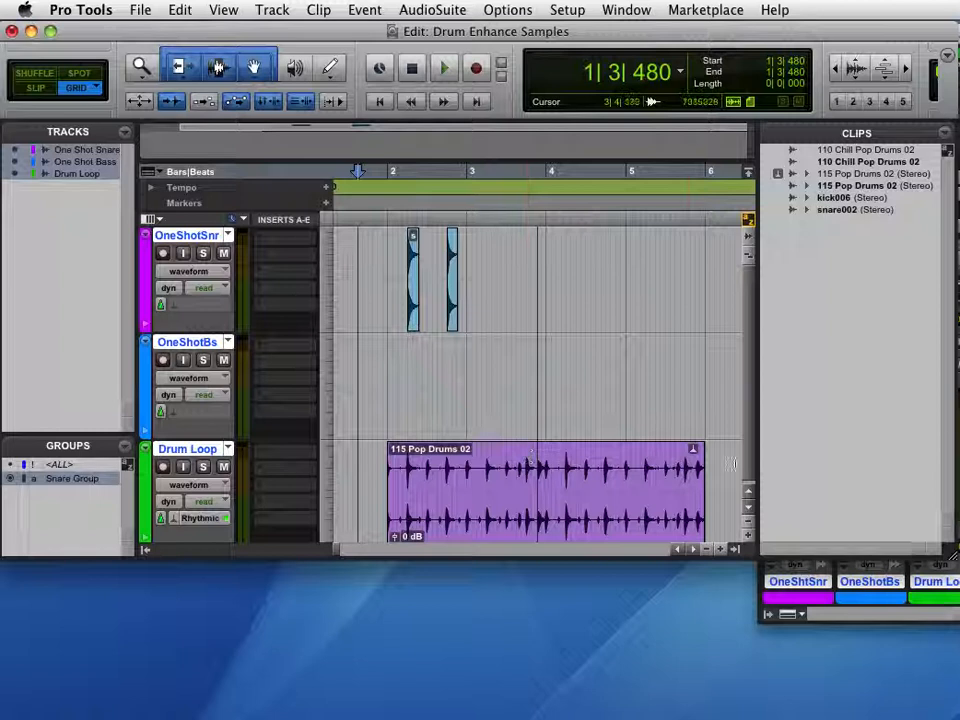
- Switch to the Drum Enhance Synth session, show the Structure plug-in, and park its window below the Edit window
key(super+Tab)
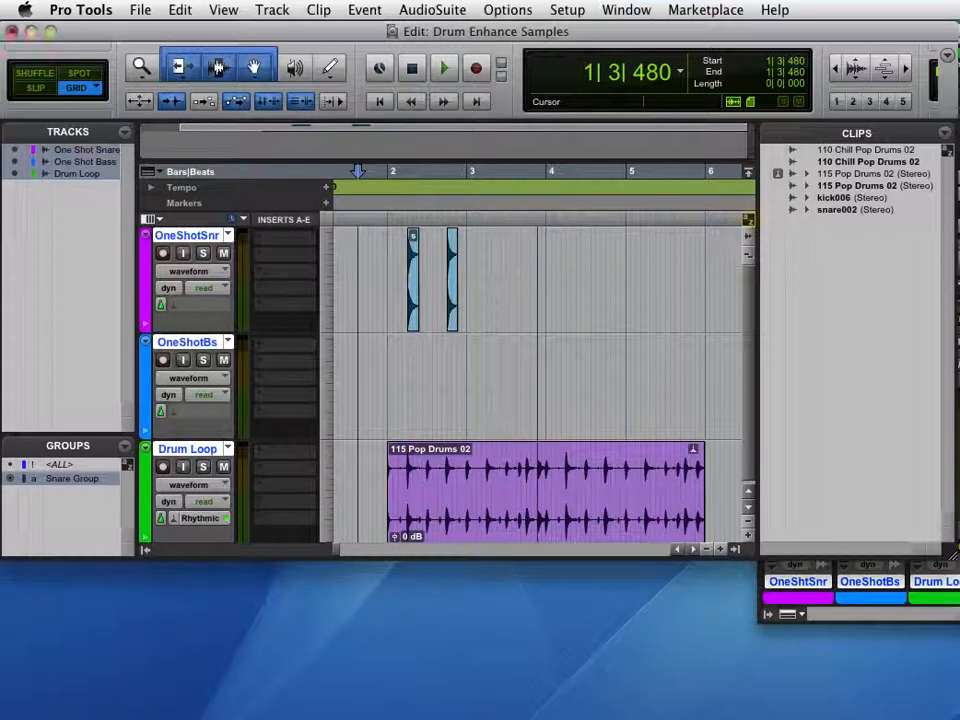
click(729, 402)
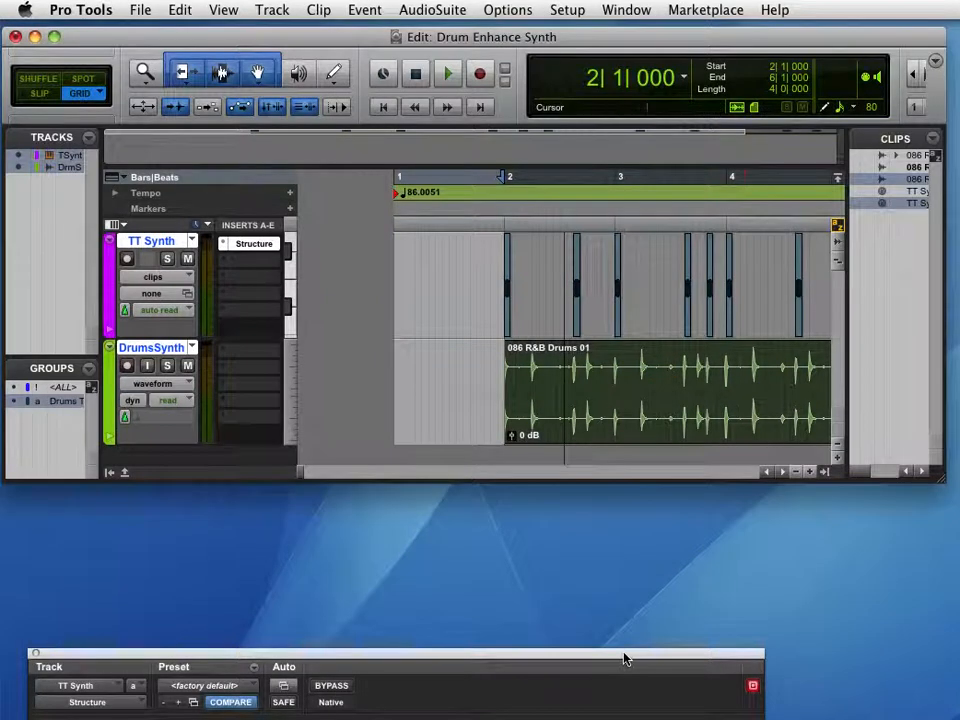
drag(622, 660, 650, 155)
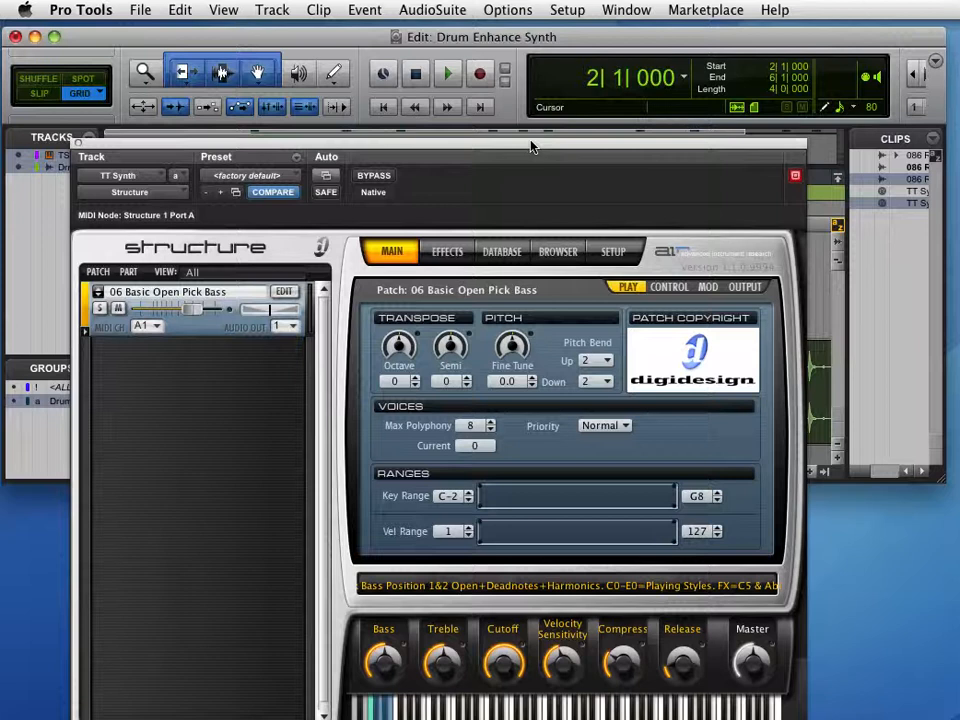
drag(531, 146, 470, 513)
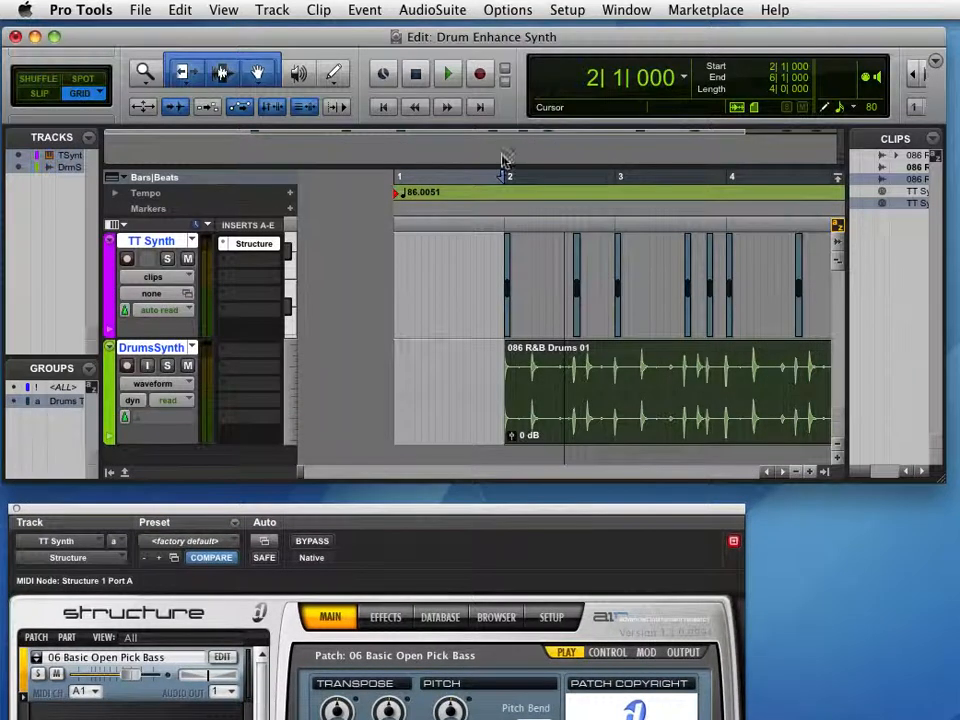
- Play back the drum loop with its TT Synth clips from 2|1|000
key(space)
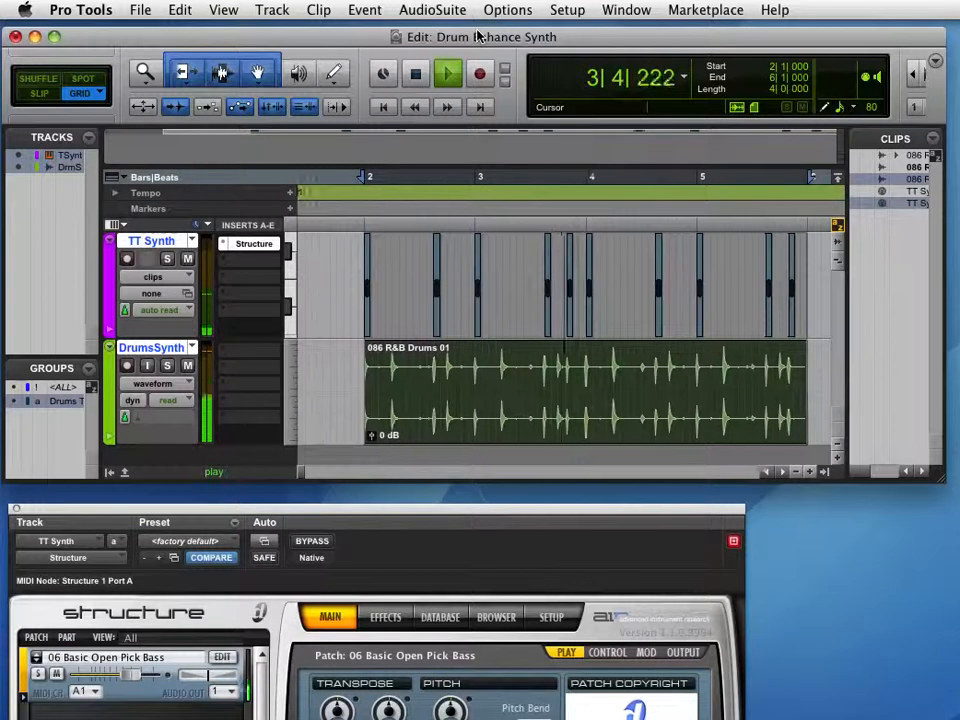
key(space)
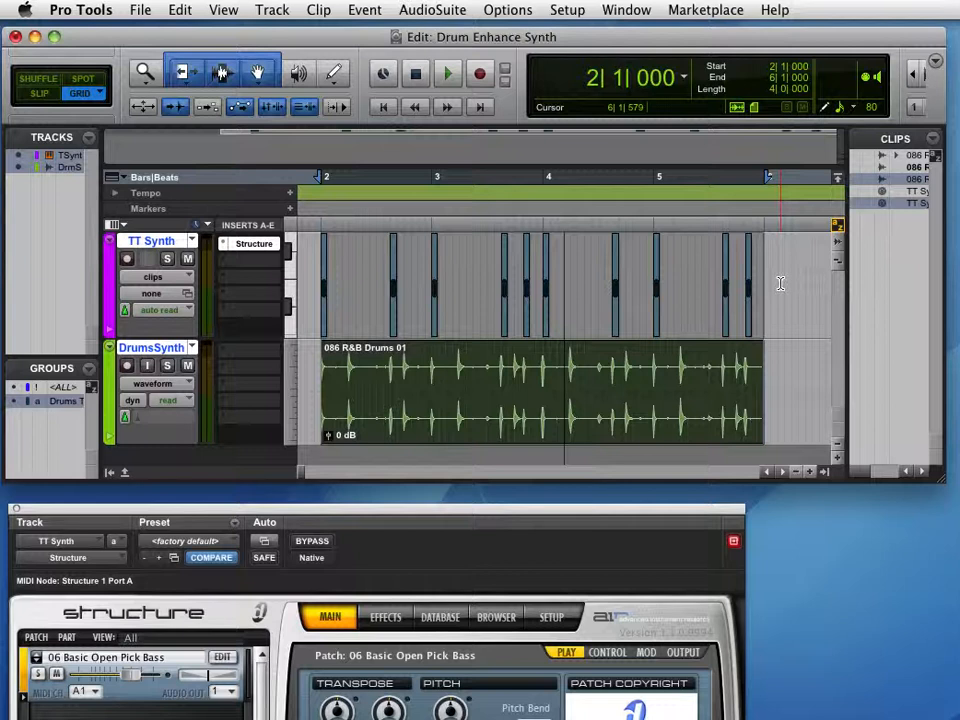
- Deactivate the Drums TT Synth group and delete every TT Synth clip after the first one, from 2|3|480 to 6|1|240
drag(778, 284, 786, 300)
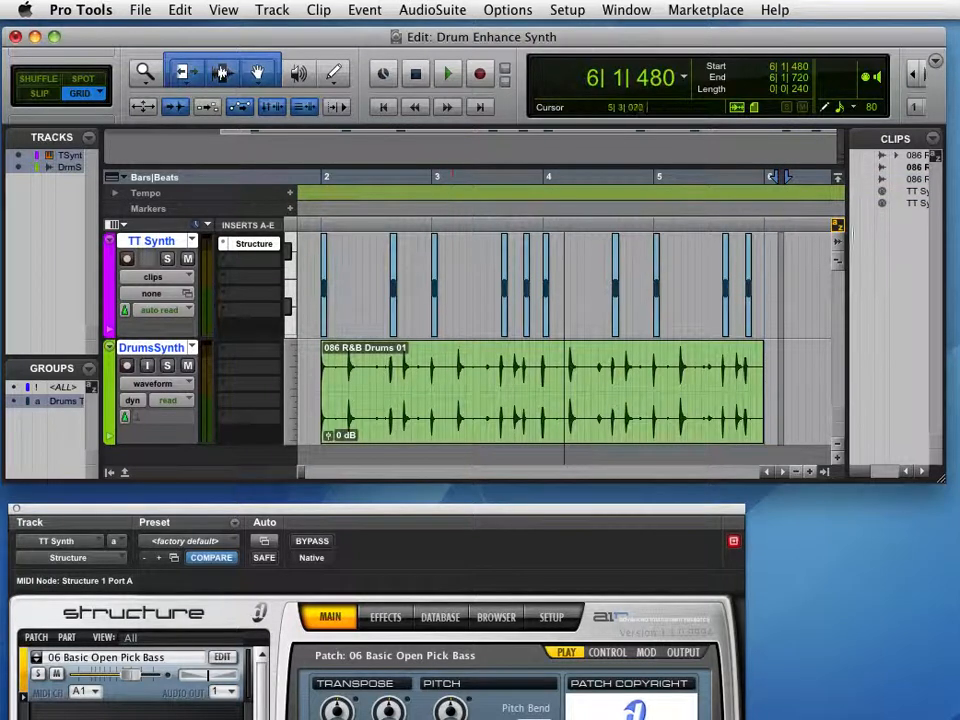
click(55, 402)
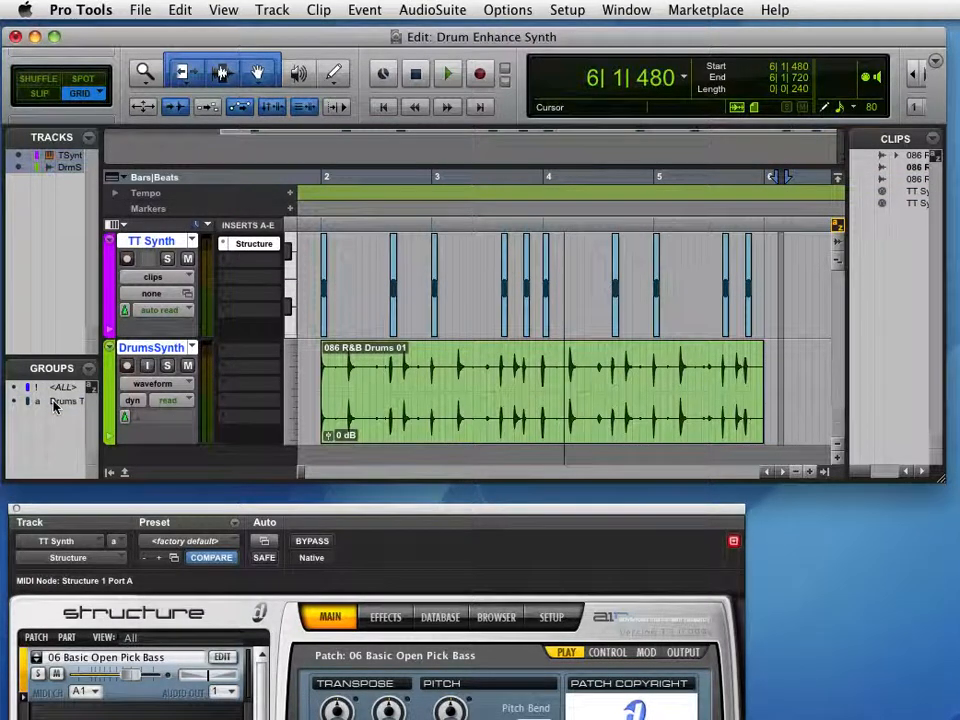
drag(777, 265, 393, 265)
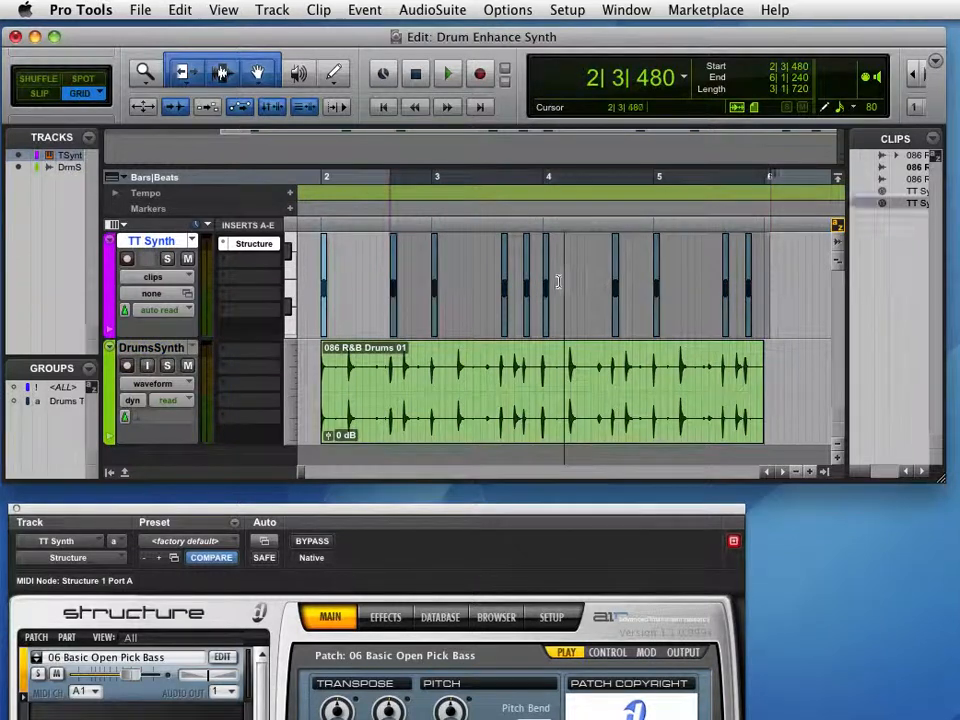
key(Delete)
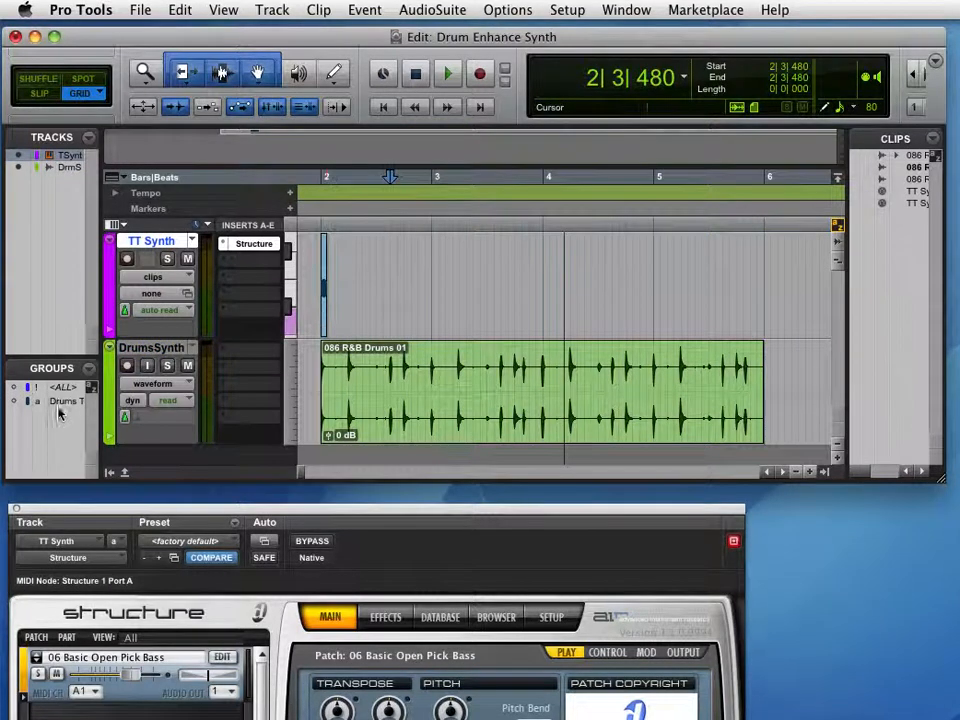
- Copy the remaining TT Synth clip at 2|1|000
click(325, 296)
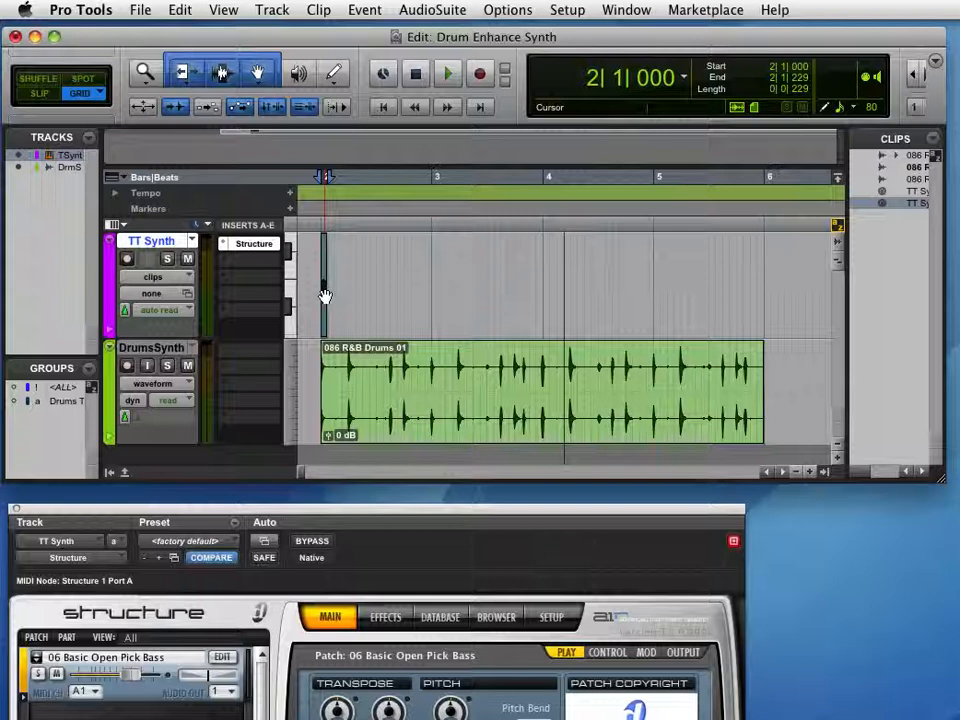
click(184, 16)
click(222, 122)
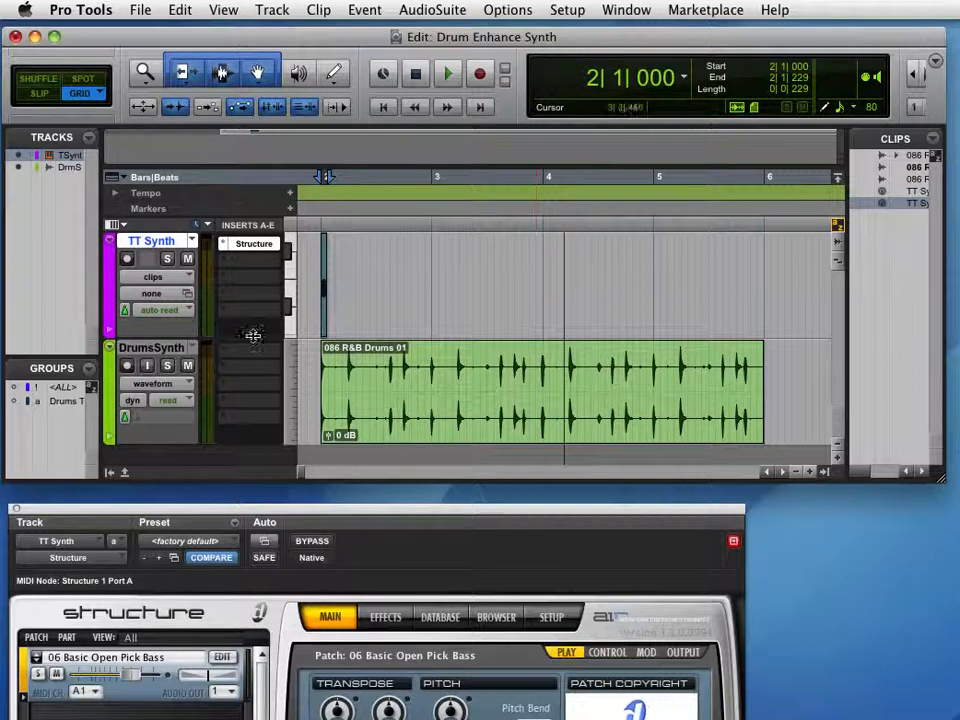
- Reactivate the Drums TT Synth group and check its type and member tracks in the Modify Groups dialog without changing anything
click(62, 403)
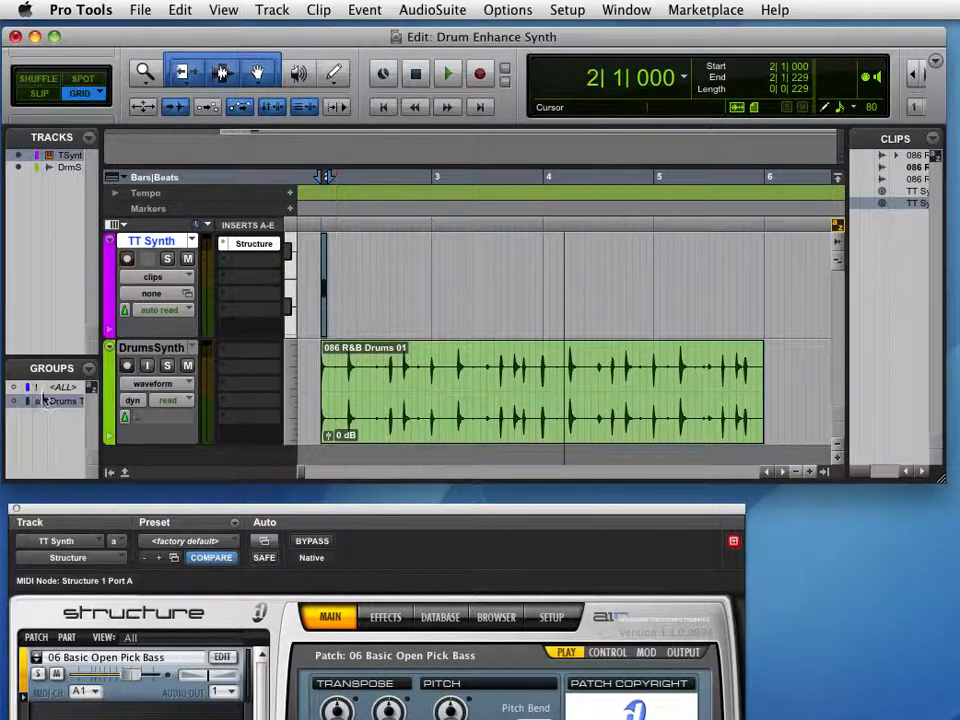
click(88, 372)
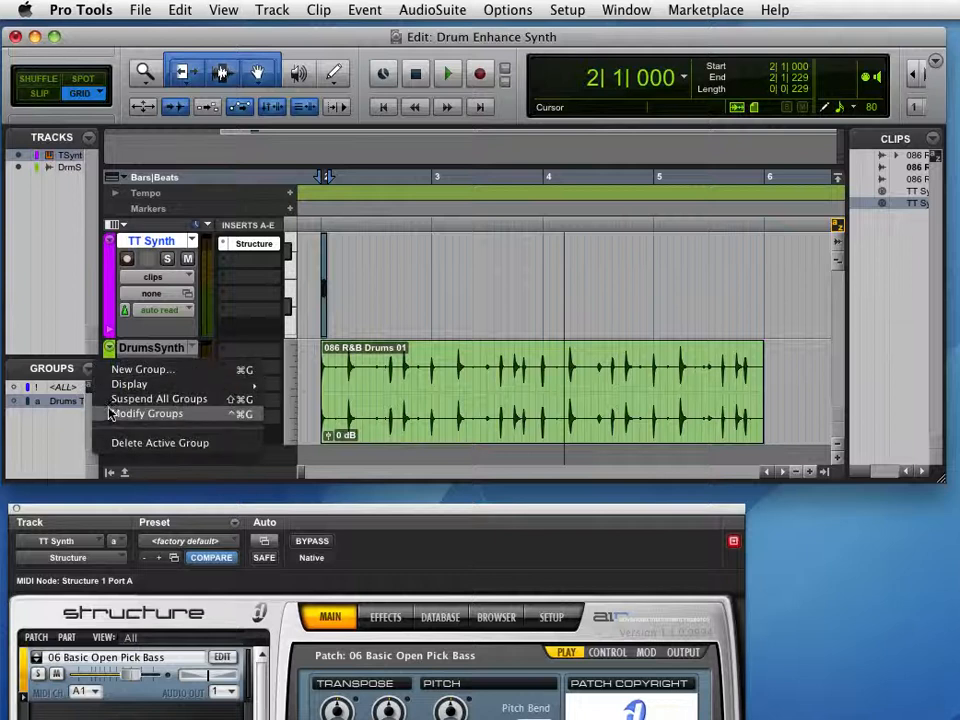
click(112, 414)
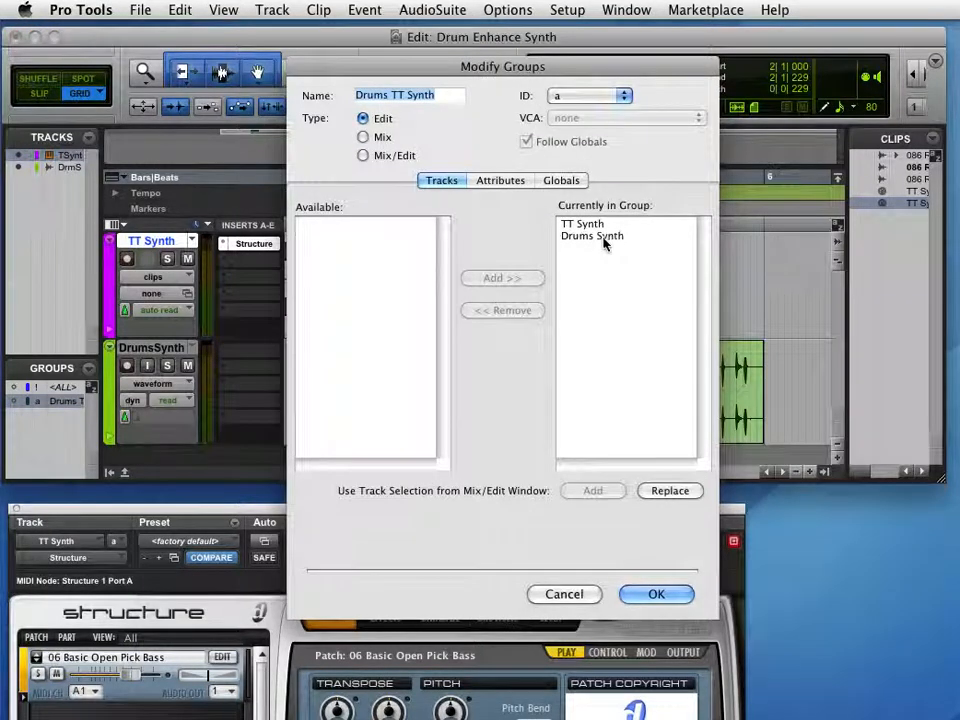
click(578, 600)
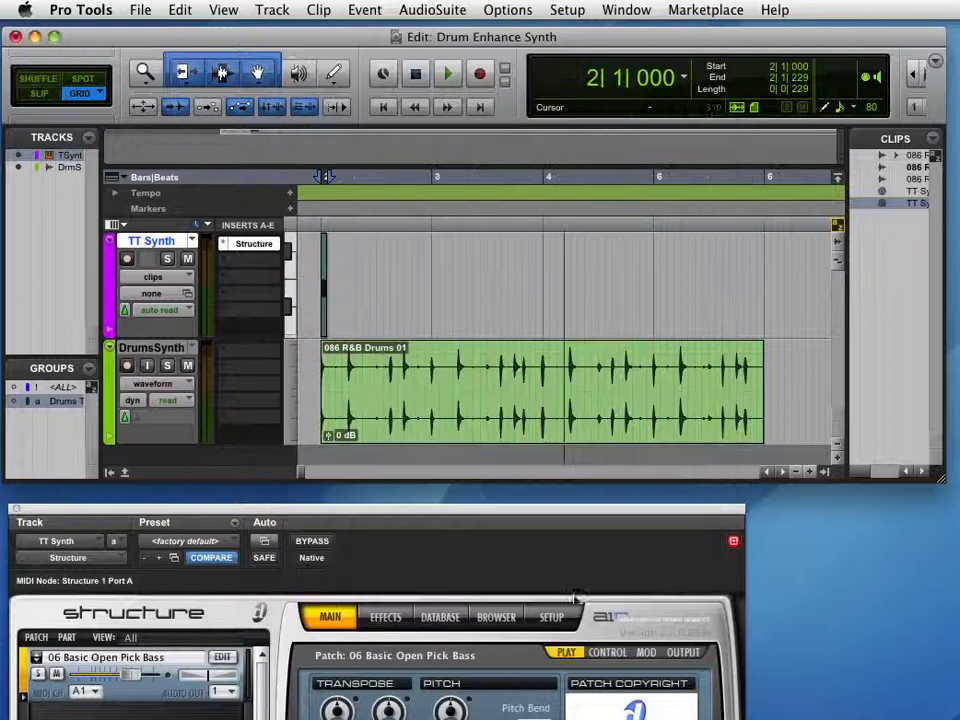
- Place the insertion point before the drum loop, advance it to the transient at 2|3|483, and paste the synth clip onto TT Synth
click(309, 388)
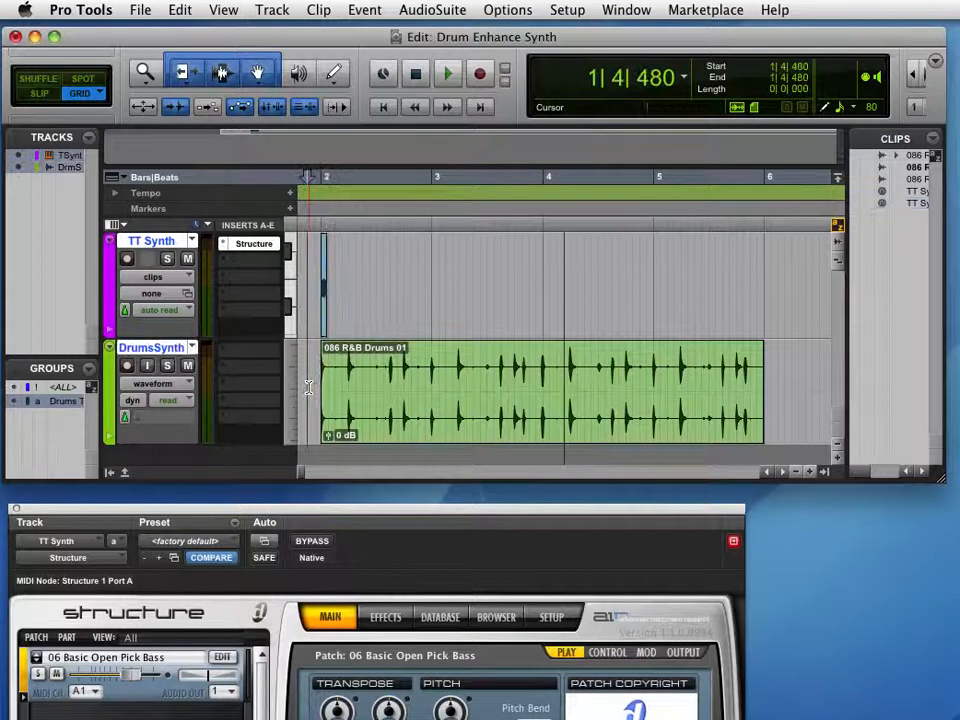
key(Tab)
key(Tab)
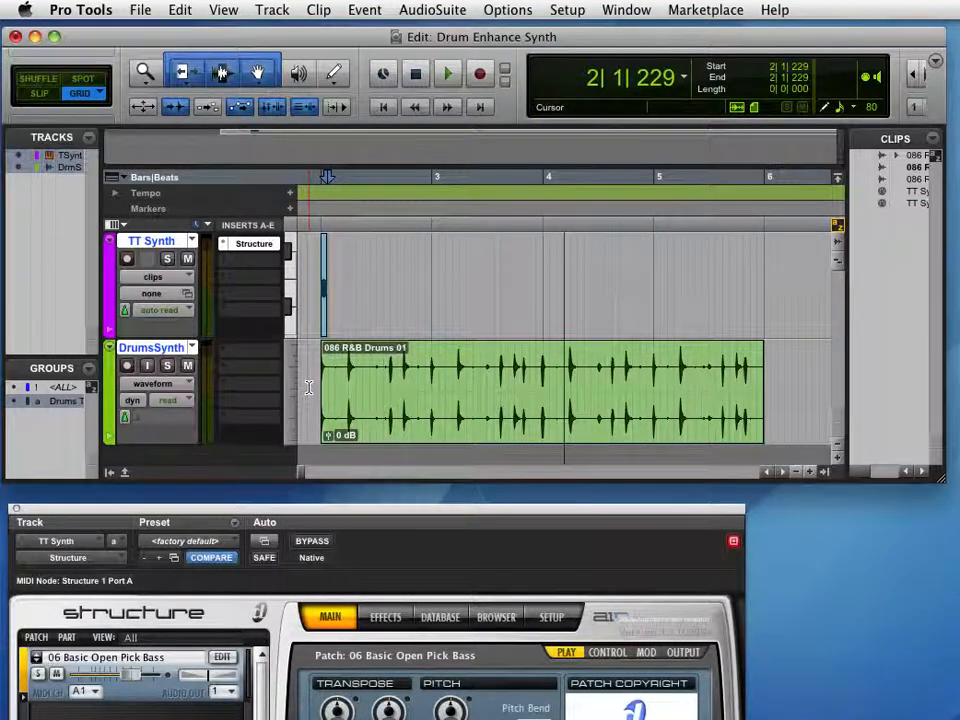
key(Tab)
key(Tab)
key(Tab)
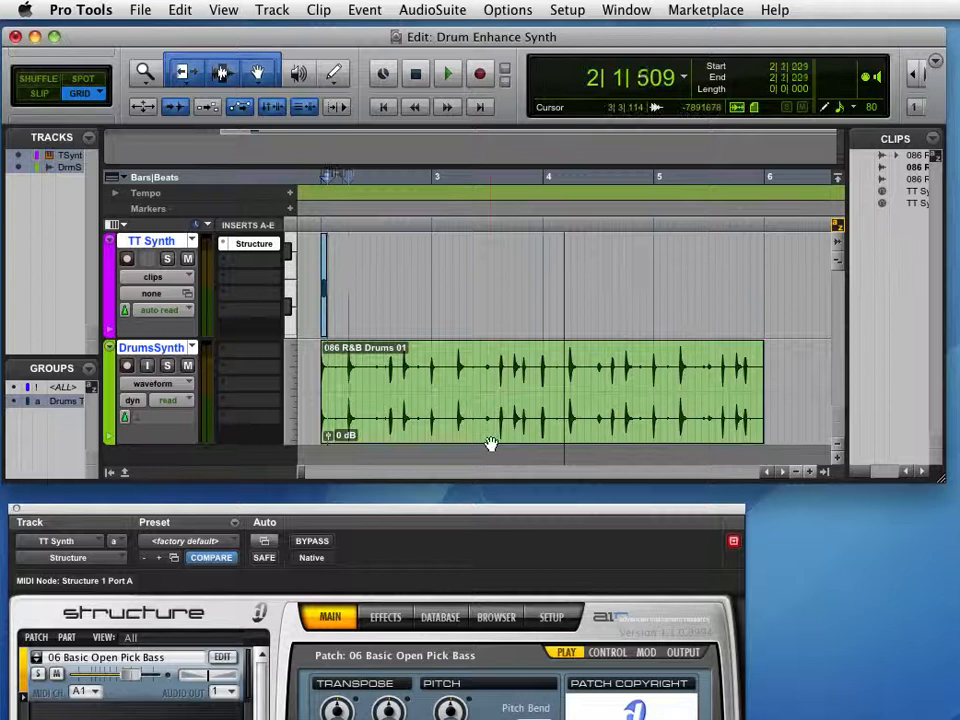
key(Tab)
key(Tab)
key(Tab)
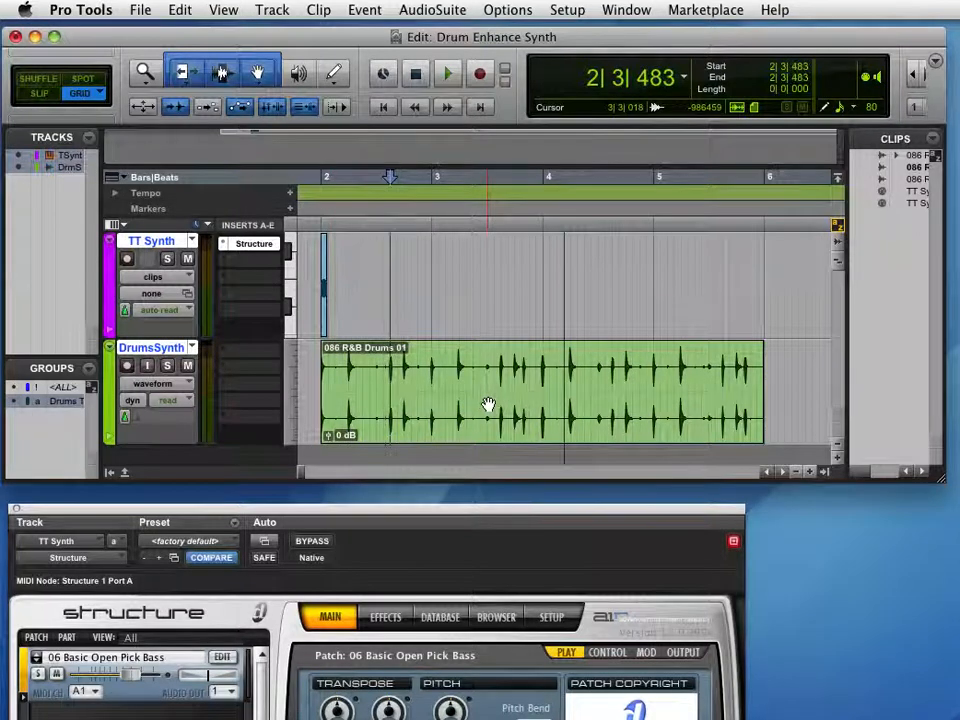
click(180, 10)
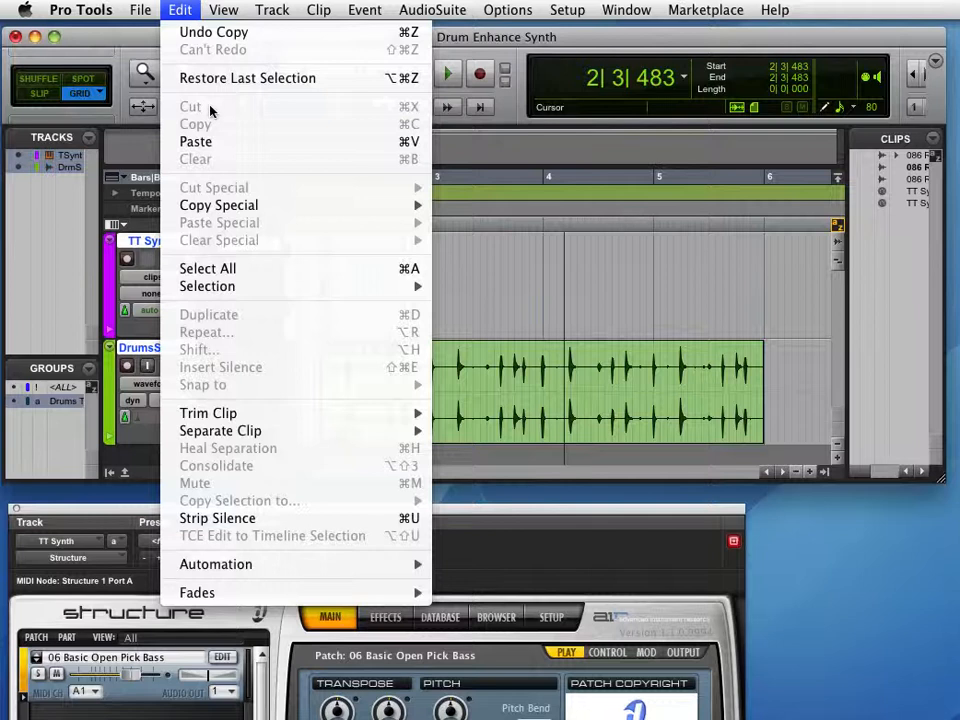
click(200, 141)
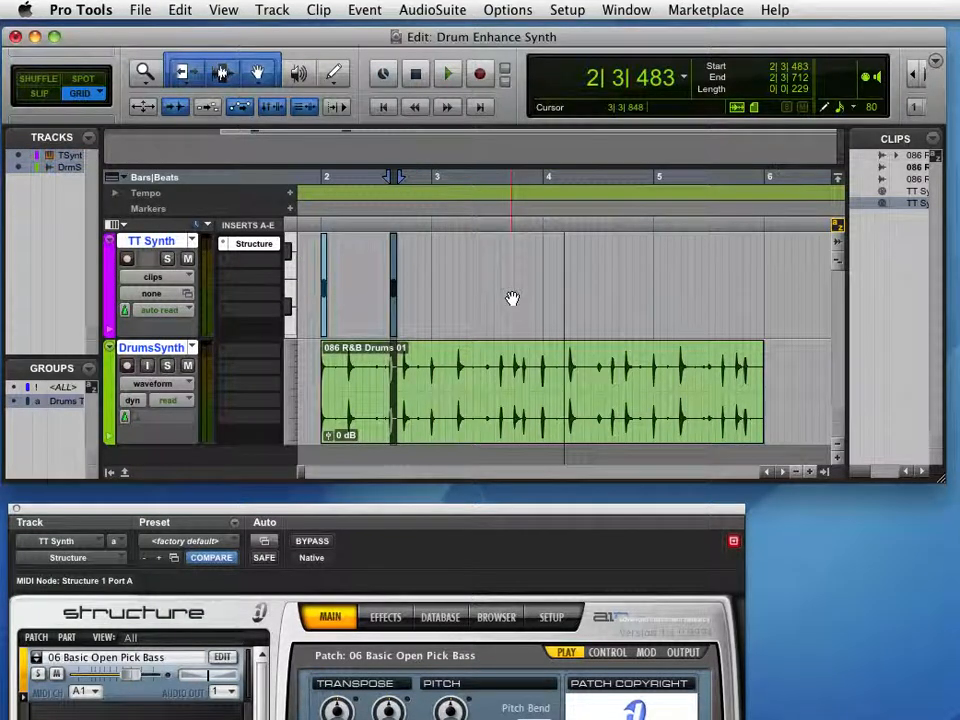
- Advance the insertion point to the drum loop's transient near the start of bar 3 and paste another synth clip onto TT Synth
key(Tab)
key(Tab)
key(Tab)
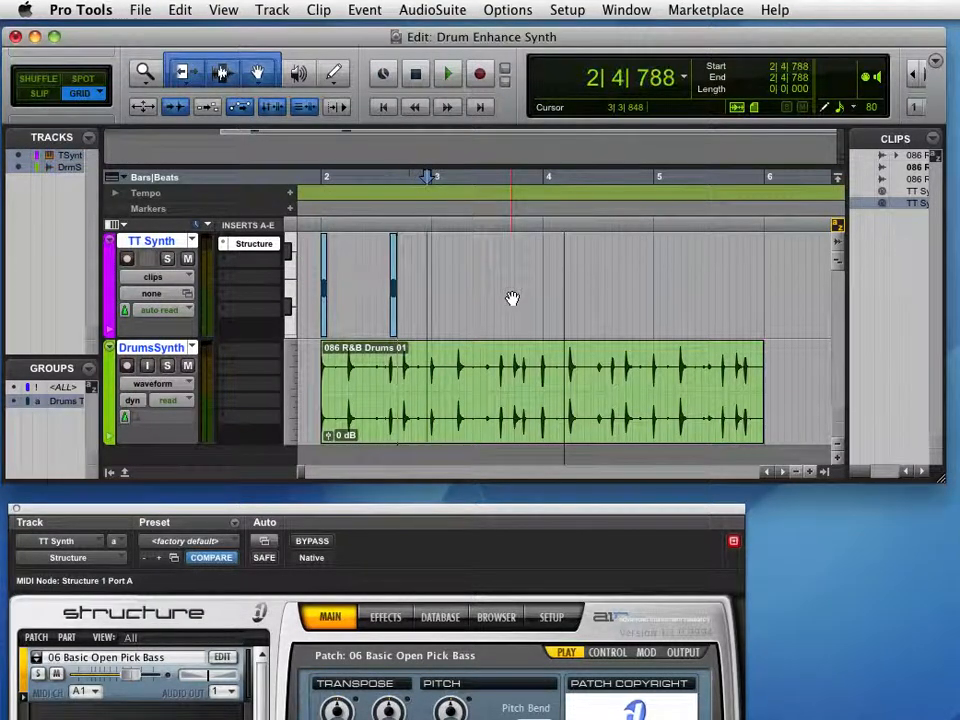
key(Tab)
key(Tab)
- Advance the insertion point to the drum loop's transient at 3|3|482 and paste a synth clip onto TT Synth
key(Tab)
key(Tab)
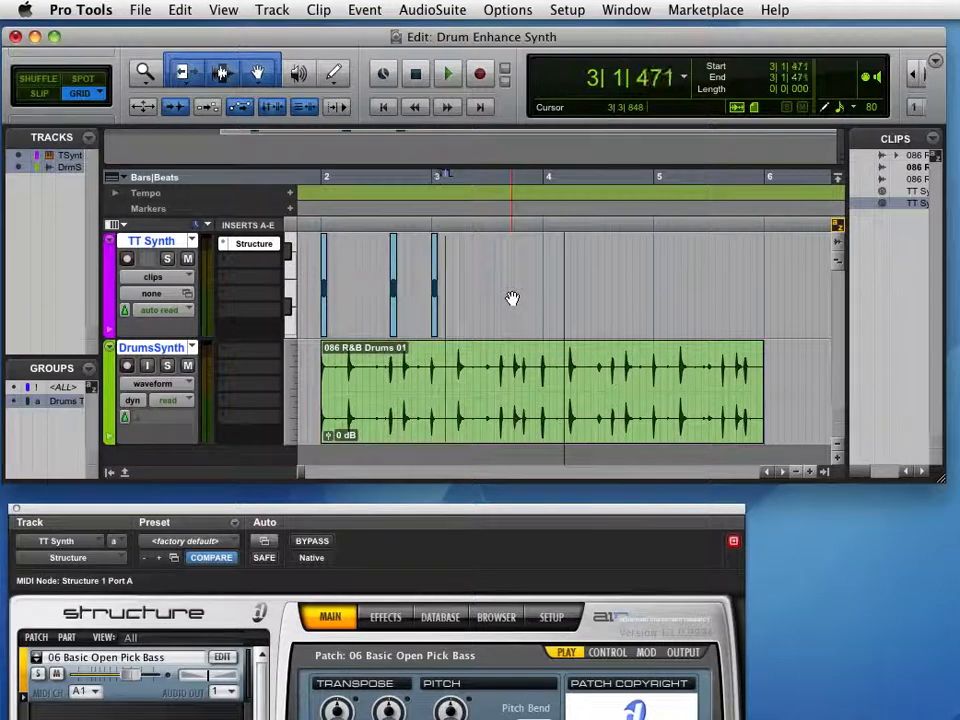
key(Tab)
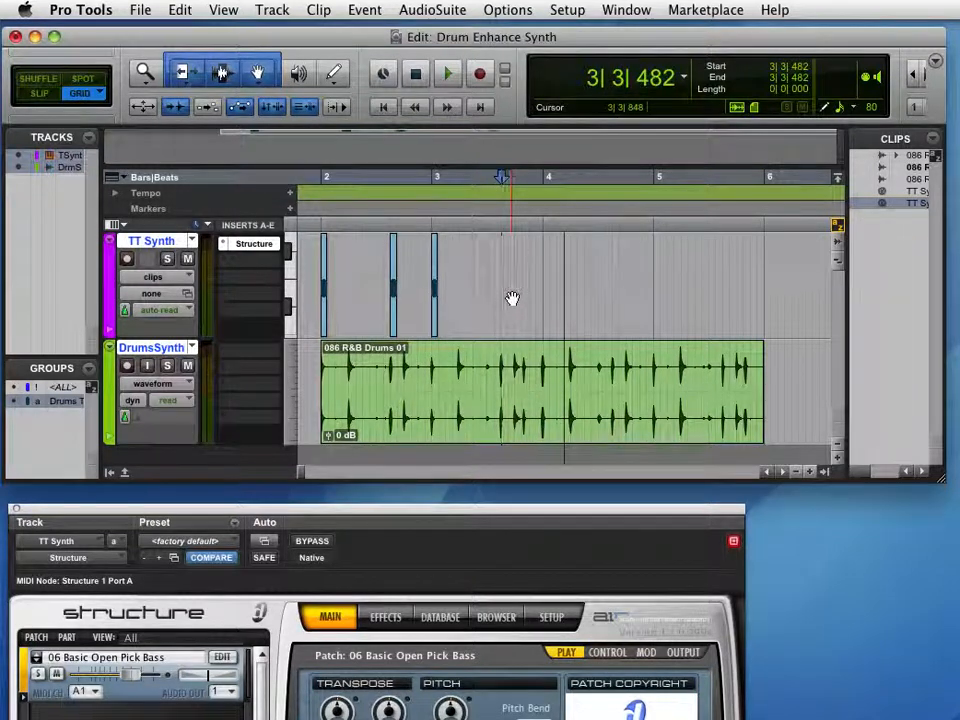
key(super+v)
- Advance the insertion point to the drum loop's transient at 3|4|311 and paste a synth clip onto TT Synth
key(Tab)
key(Tab)
key(Tab)
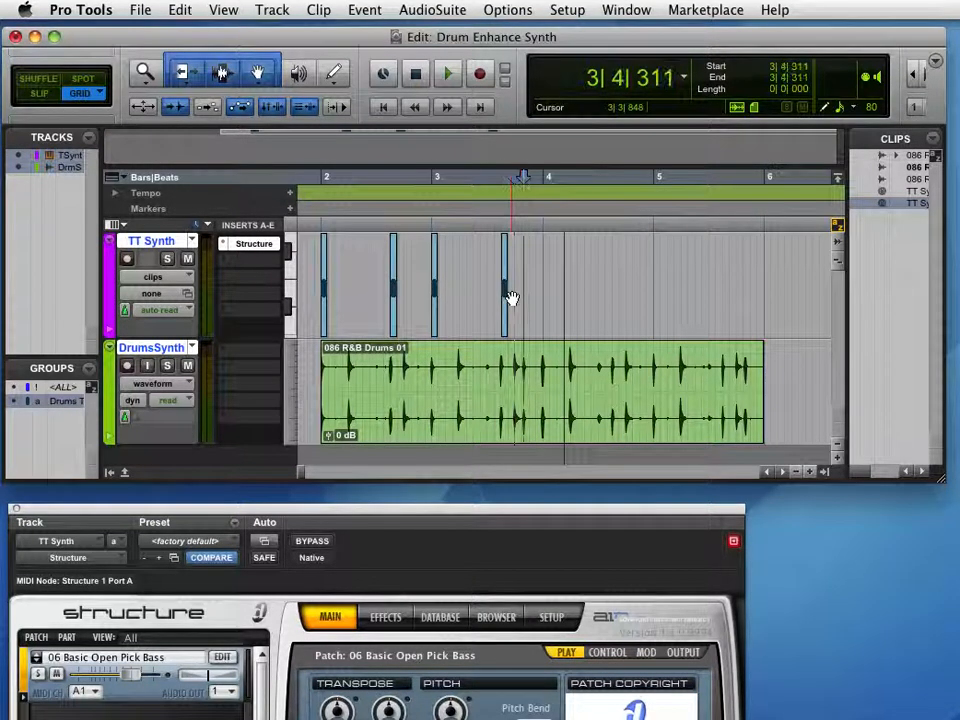
key(super+v)
- Play back the drum loop with the newly pasted synth clips from 1|4|480
click(309, 221)
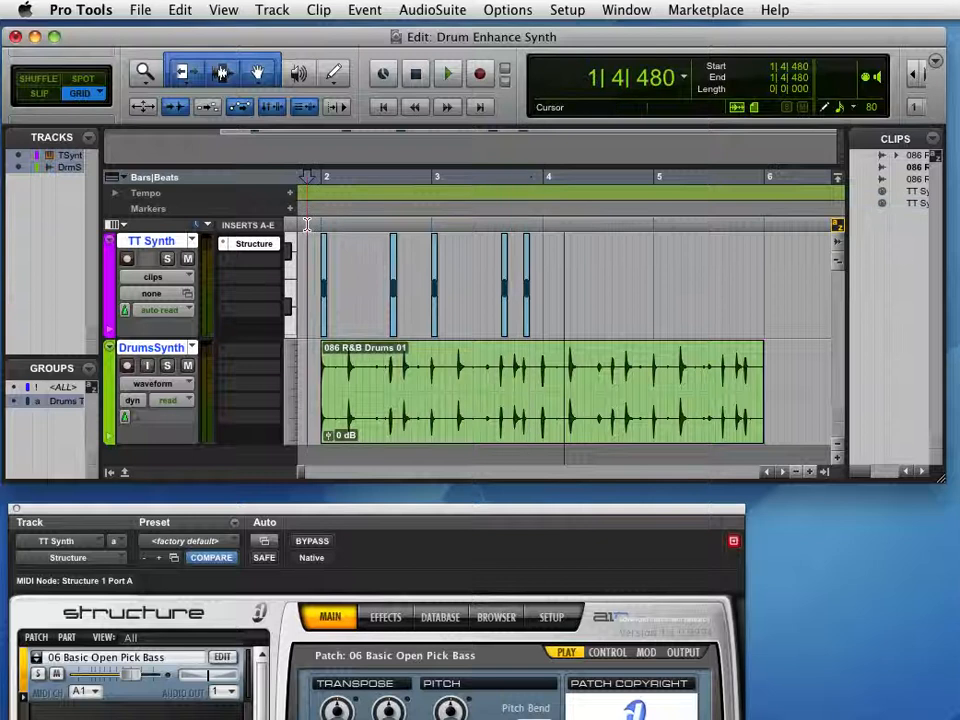
key(space)
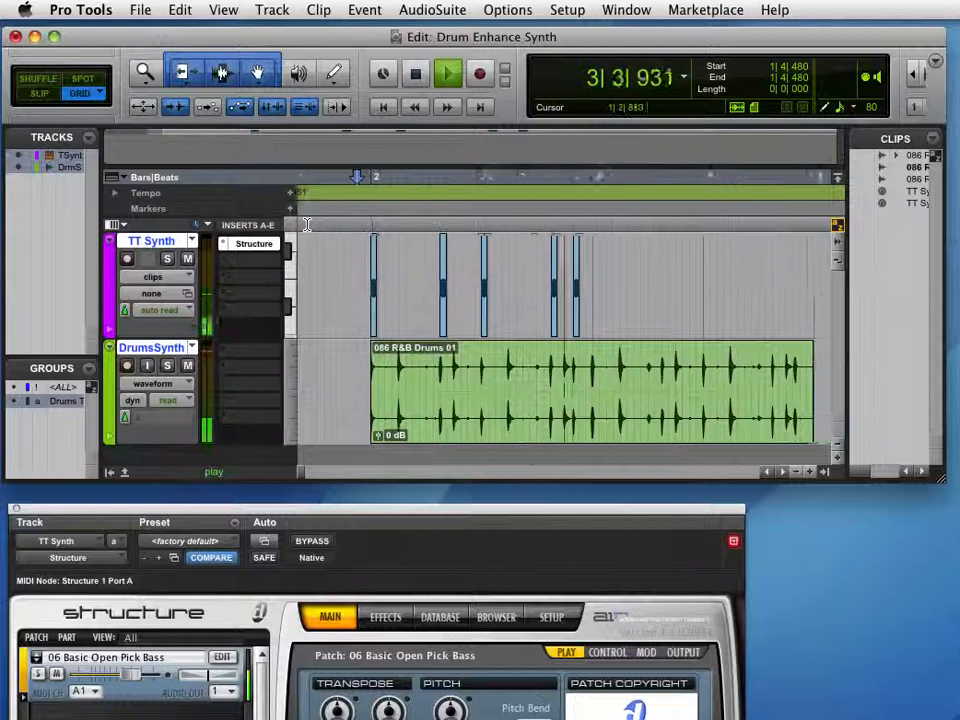
key(space)
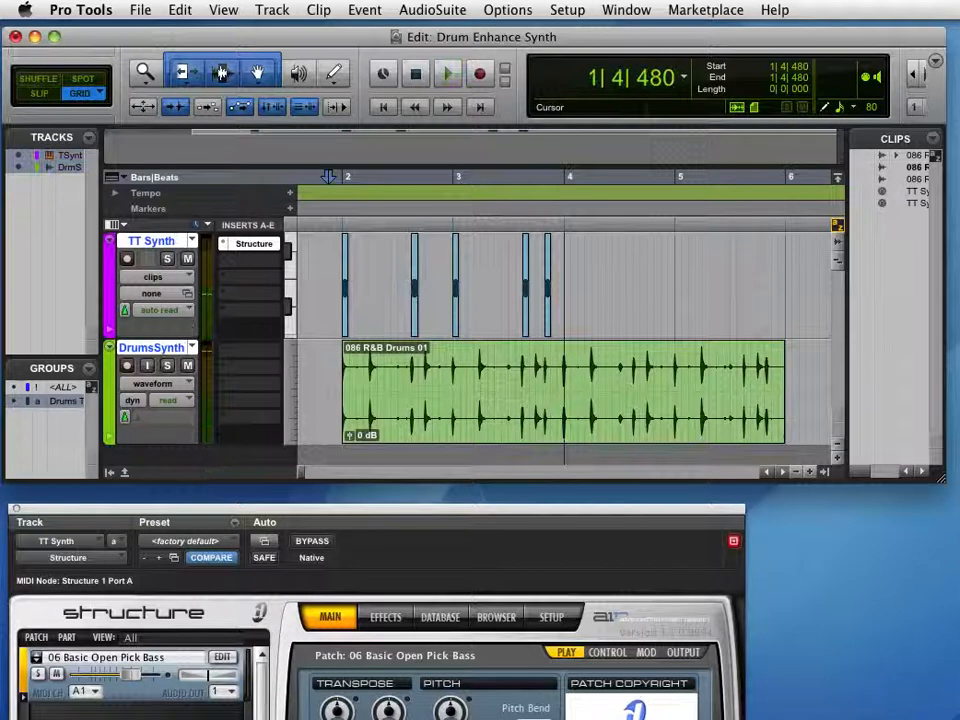